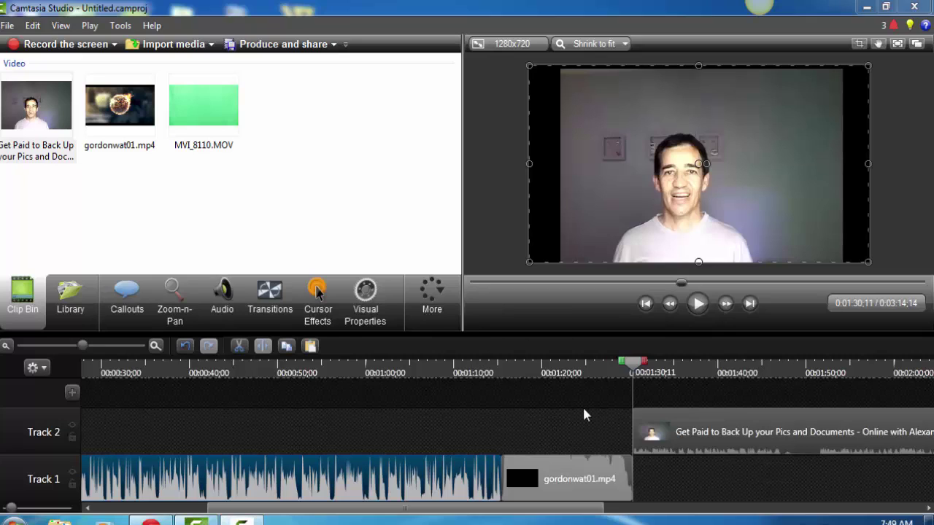
Step: Play parts of the green-screen clip, the gordonwat01.mp4 intro and the Track 2 talking-head clip
{"action": "left_click_drag", "start_coordinate": [637, 365], "coordinate": [173, 419]}
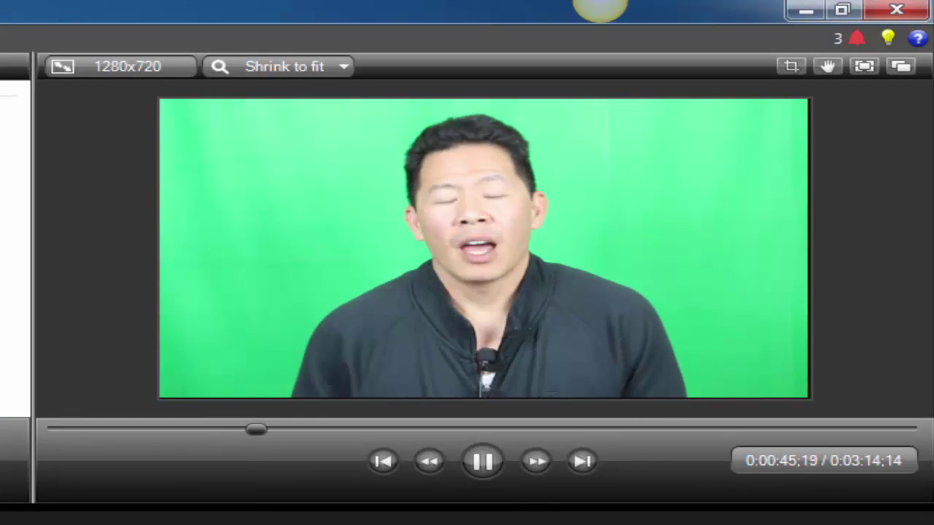
{"action": "left_click", "coordinate": [483, 464]}
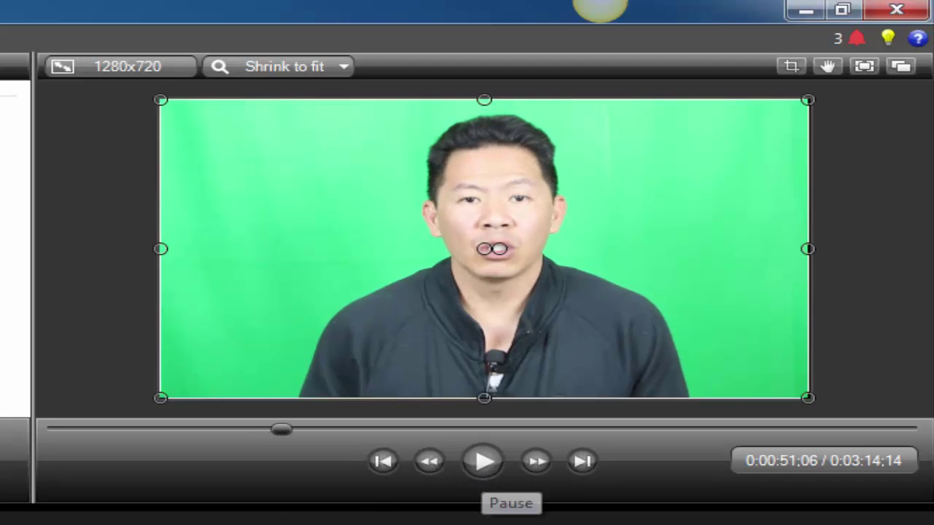
{"action": "left_click_drag", "start_coordinate": [142, 501], "coordinate": [514, 359]}
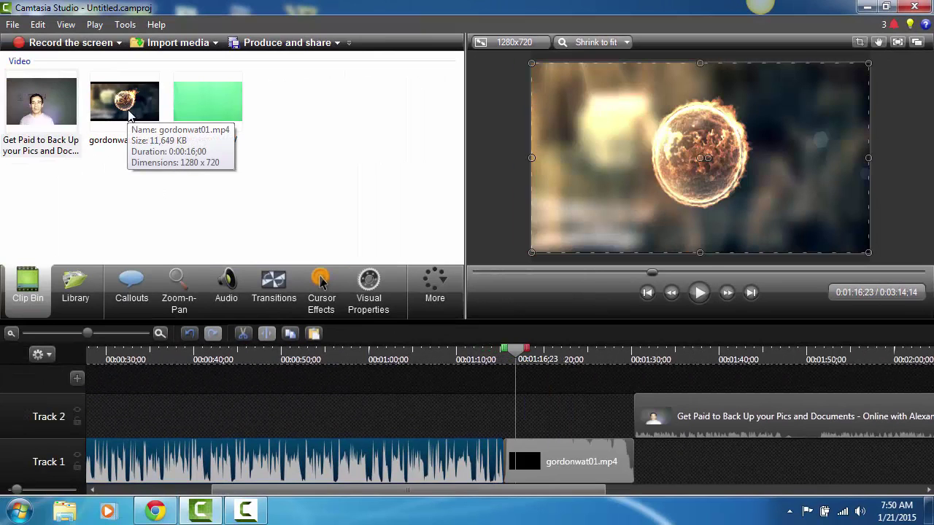
{"action": "left_click", "coordinate": [698, 293]}
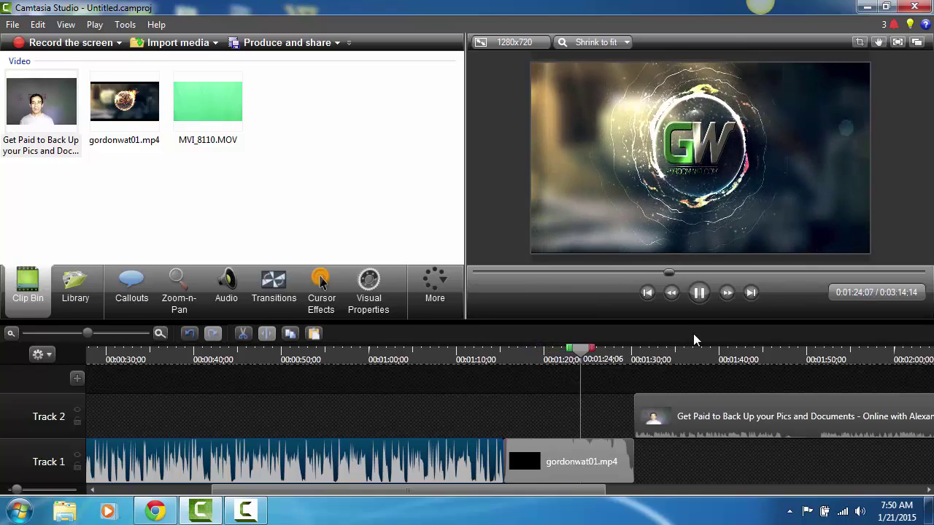
{"action": "left_click", "coordinate": [699, 296]}
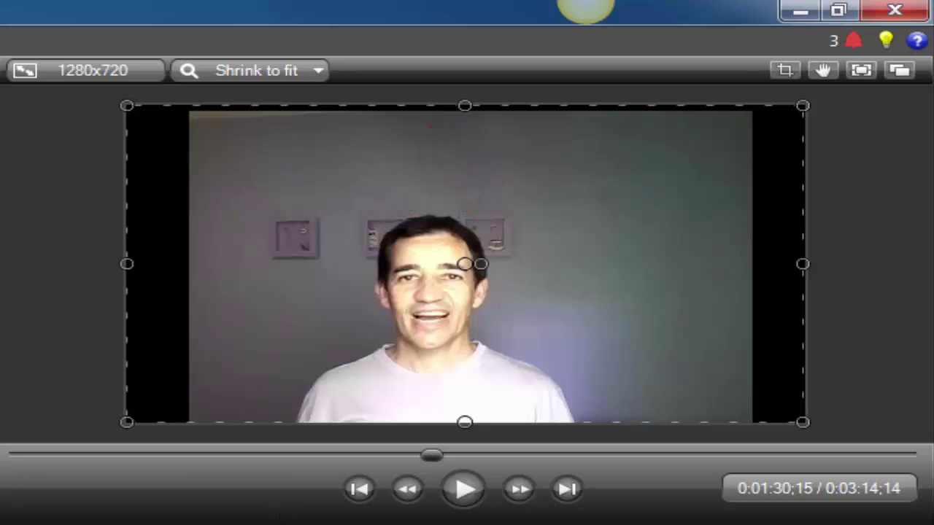
{"action": "left_click", "coordinate": [464, 491]}
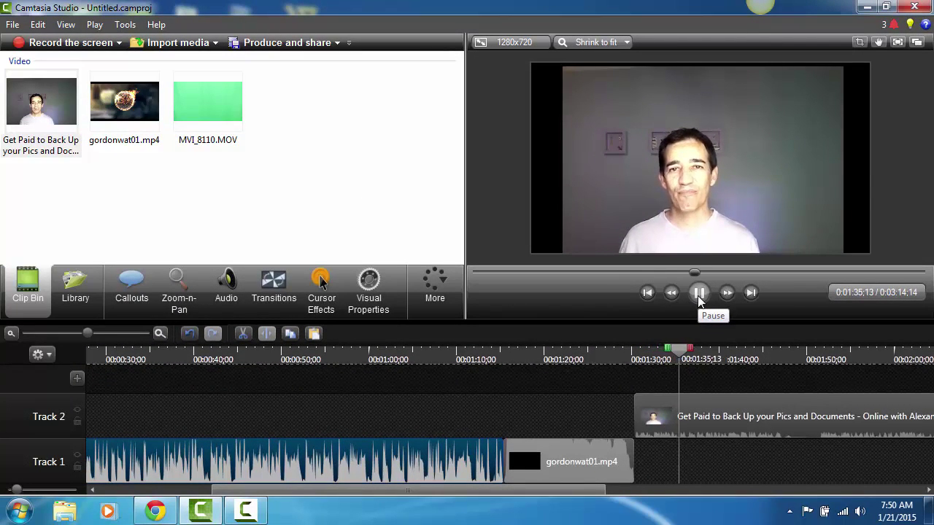
{"action": "left_click", "coordinate": [698, 295]}
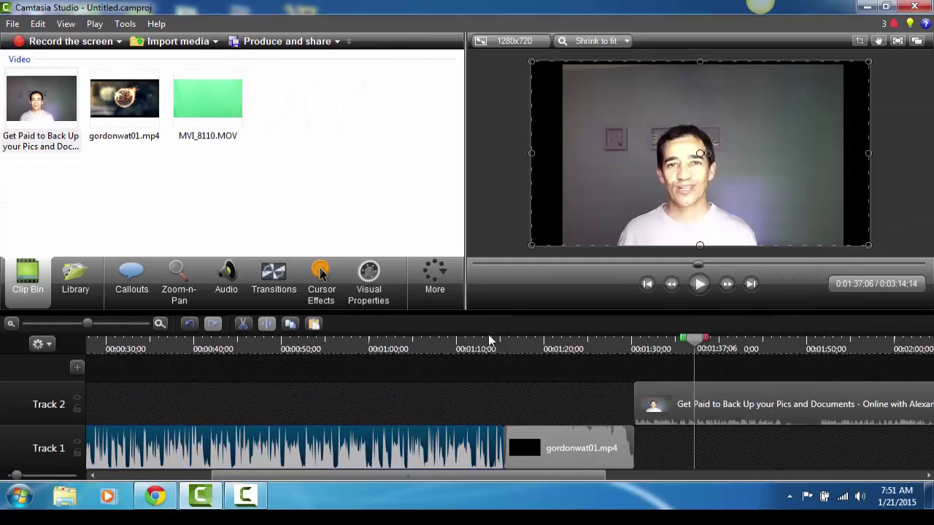
Step: Widen the tools area so that all tools fit, and open the Visual Properties settings
{"action": "left_click_drag", "start_coordinate": [465, 286], "coordinate": [325, 289]}
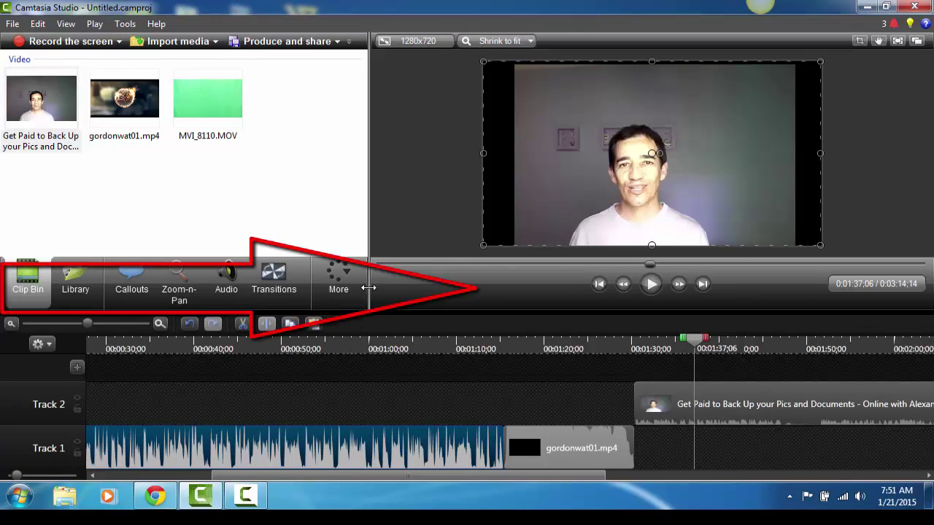
{"action": "left_click_drag", "start_coordinate": [369, 288], "coordinate": [478, 290]}
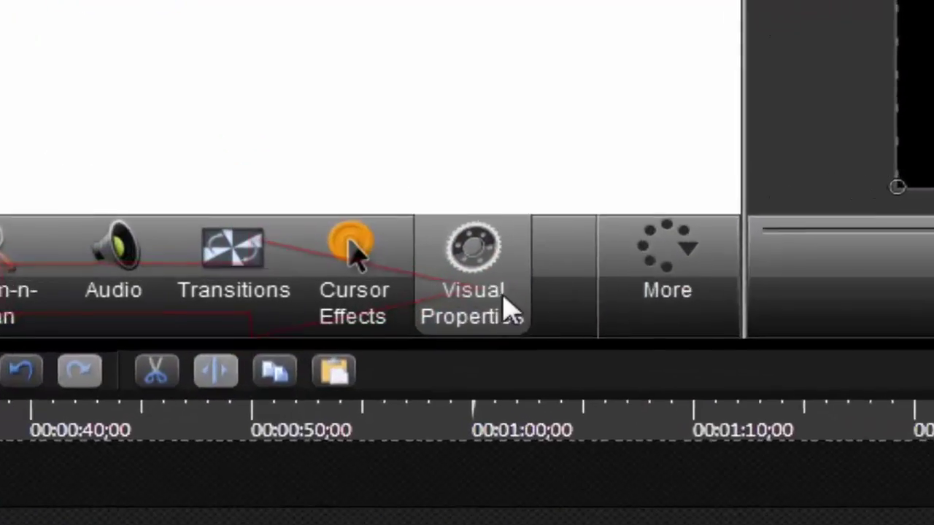
{"action": "left_click", "coordinate": [376, 296]}
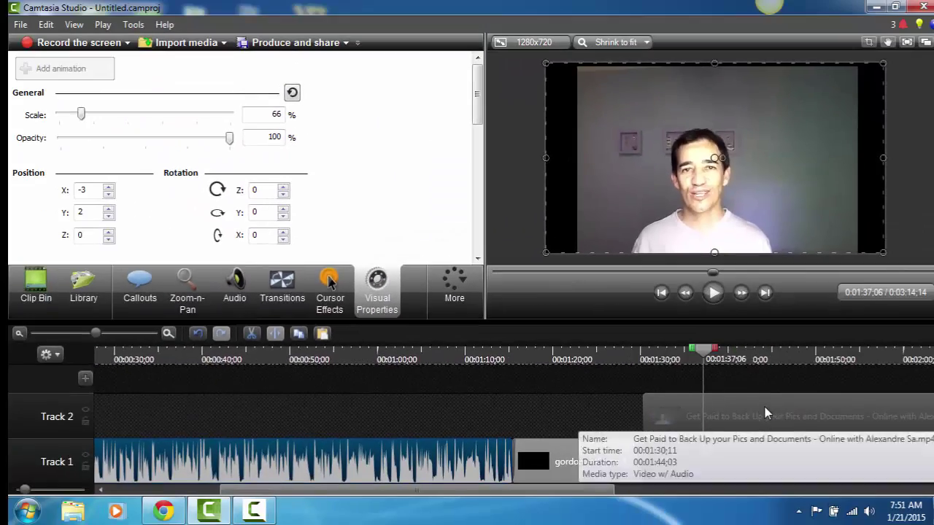
Step: Add an animation to the Track 2 clip at 0:01:37;06 and move the clip to about X -293, Y -4
{"action": "left_click", "coordinate": [765, 413]}
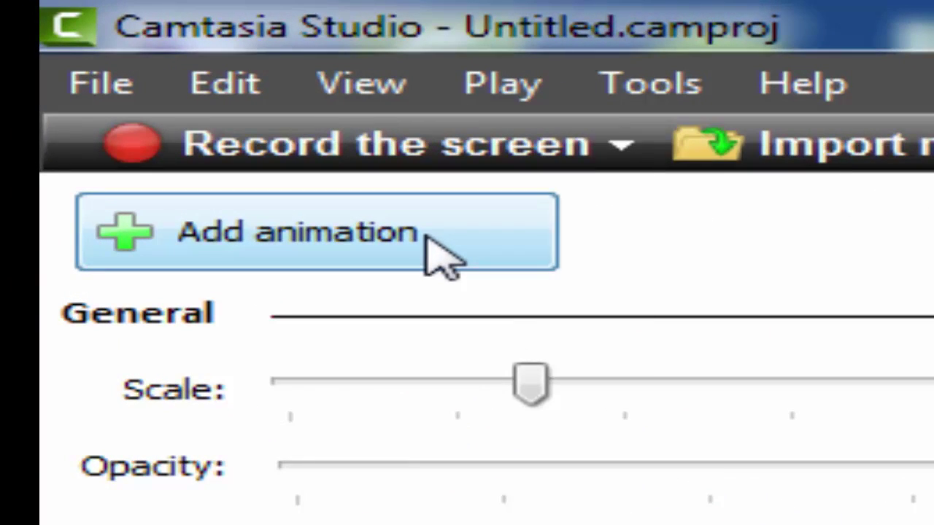
{"action": "left_click", "coordinate": [438, 256]}
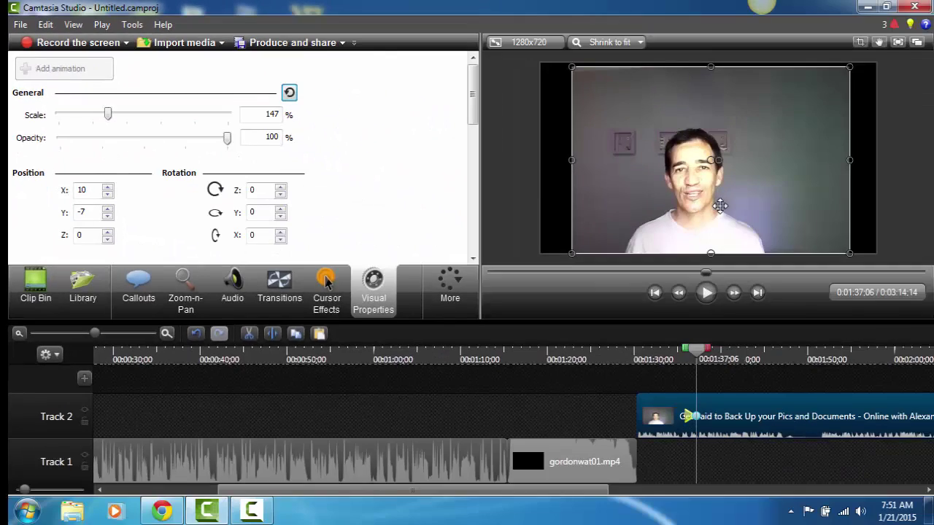
{"action": "left_click_drag", "start_coordinate": [762, 210], "coordinate": [683, 212]}
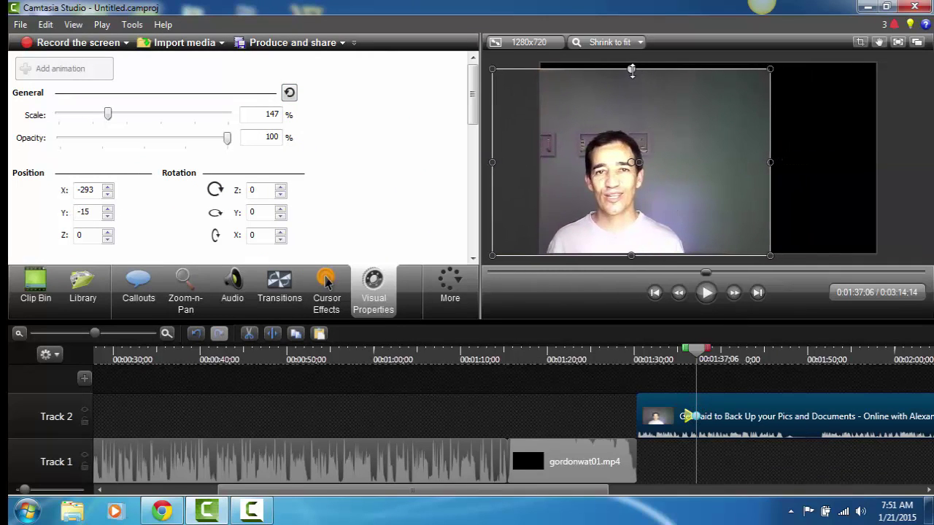
{"action": "left_click_drag", "start_coordinate": [631, 70], "coordinate": [632, 64]}
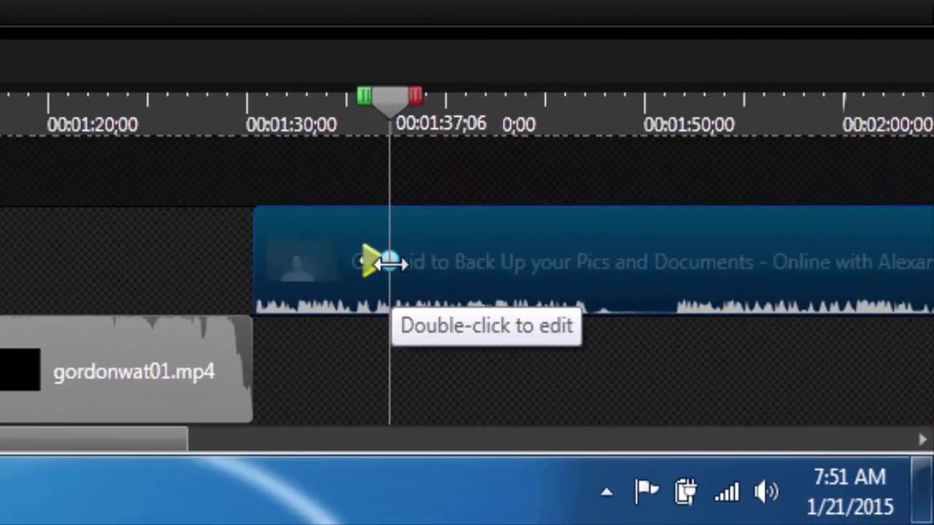
Step: Shift the end of the Track 2 animation slightly later and play the clip from 0:01:30;11
{"action": "mouse_move", "coordinate": [389, 262]}
{"action": "left_mouse_down"}
{"action": "mouse_move", "coordinate": [484, 264]}
{"action": "mouse_move", "coordinate": [396, 267]}
{"action": "mouse_move", "coordinate": [403, 269]}
{"action": "left_mouse_up"}
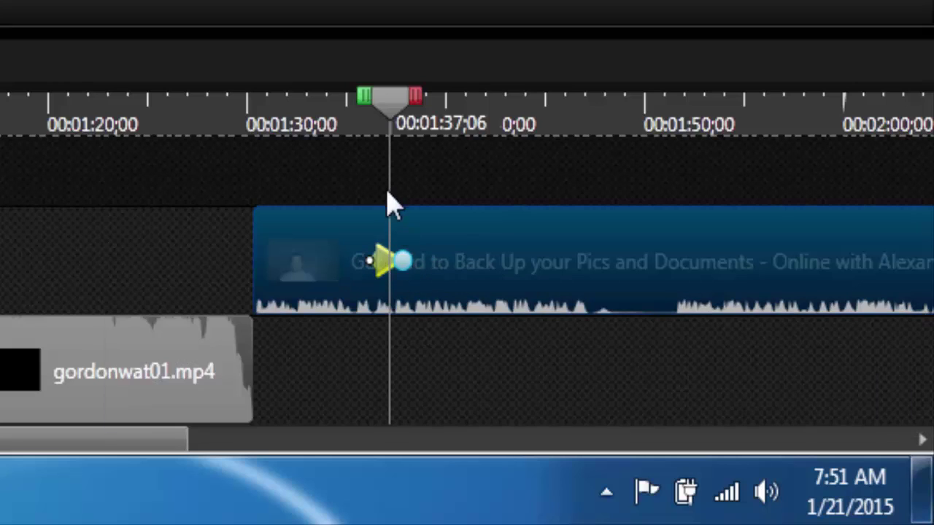
{"action": "left_click_drag", "start_coordinate": [388, 106], "coordinate": [254, 109]}
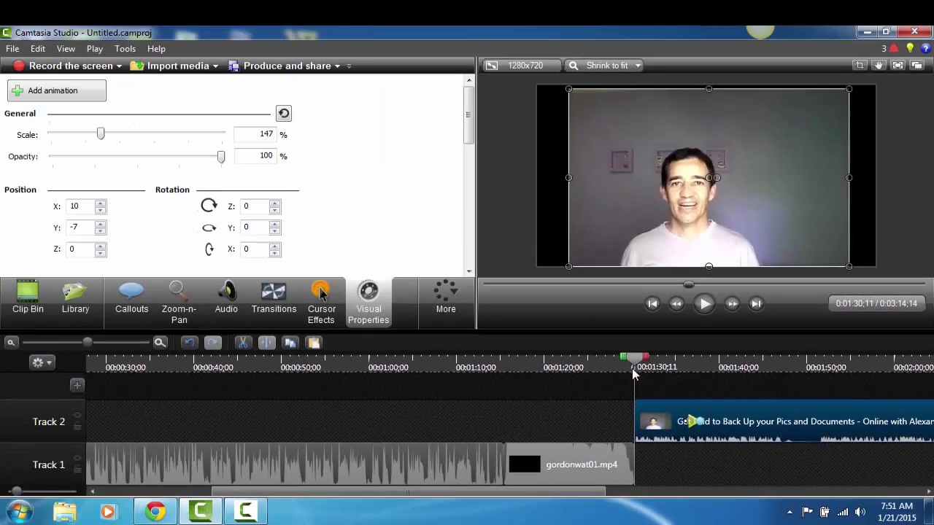
{"action": "left_click", "coordinate": [704, 304]}
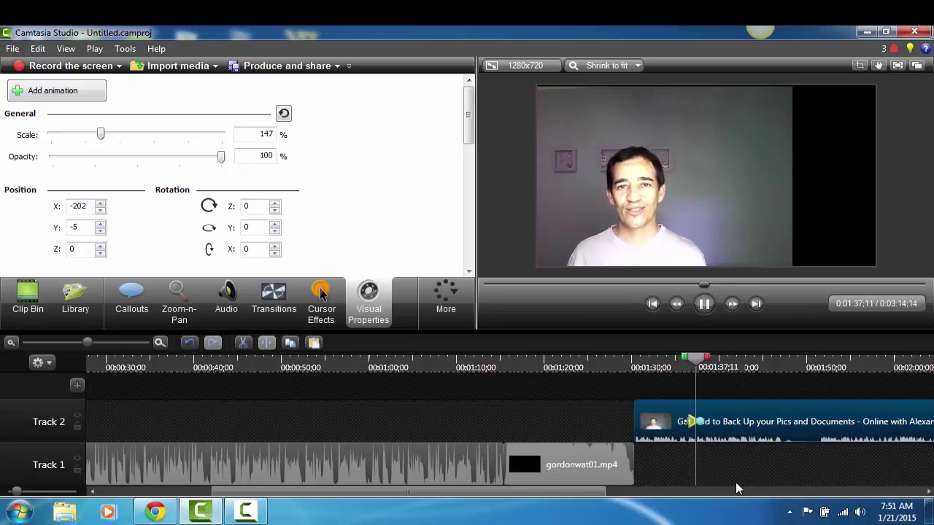
{"action": "left_click", "coordinate": [705, 304]}
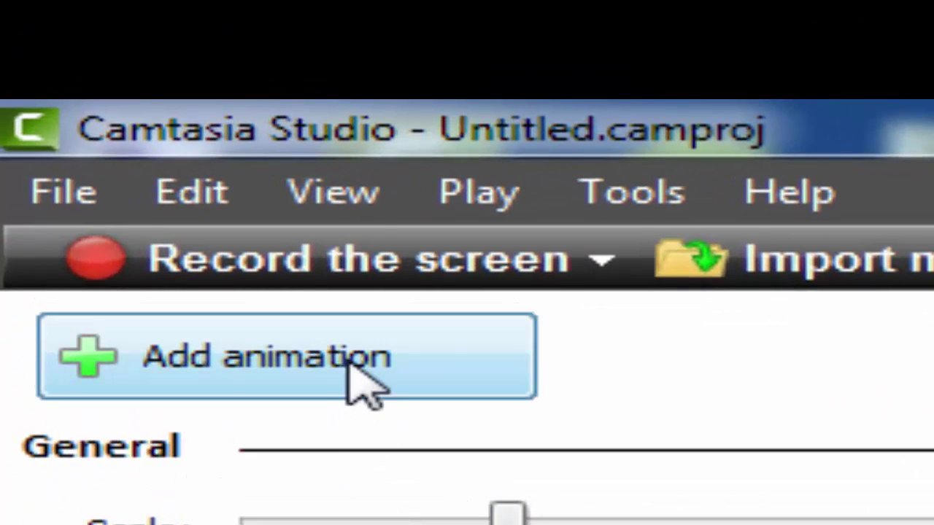
Step: Add a second animation to the Track 2 clip at 0:01:44;06 and move the clip slightly right in the frame before it
{"action": "left_click", "coordinate": [348, 360]}
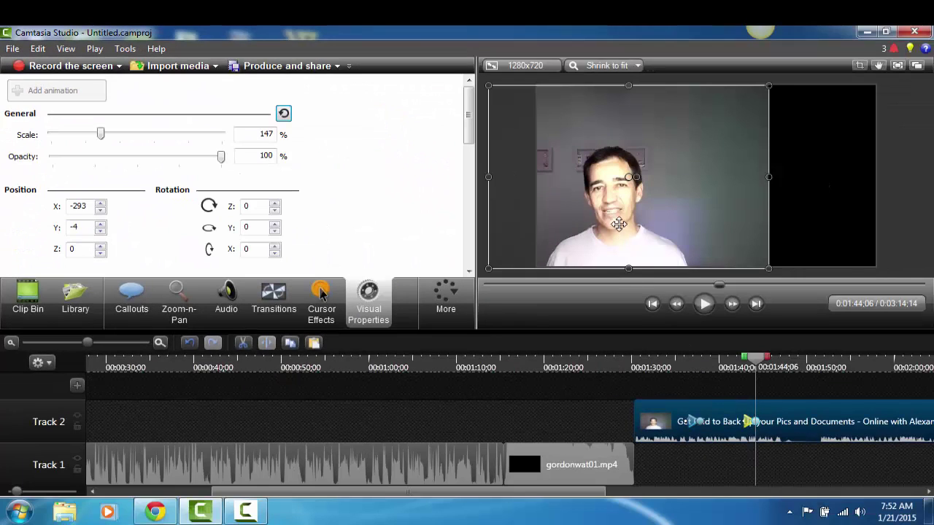
{"action": "left_click_drag", "start_coordinate": [759, 361], "coordinate": [745, 364]}
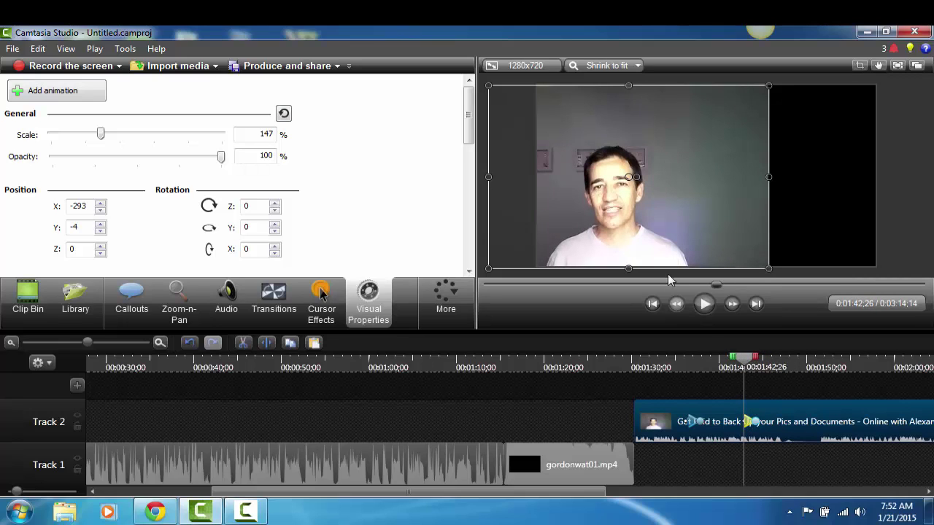
{"action": "left_click_drag", "start_coordinate": [658, 228], "coordinate": [677, 230]}
{"action": "left_click_drag", "start_coordinate": [756, 440], "coordinate": [750, 425]}
{"action": "left_click", "coordinate": [751, 363]}
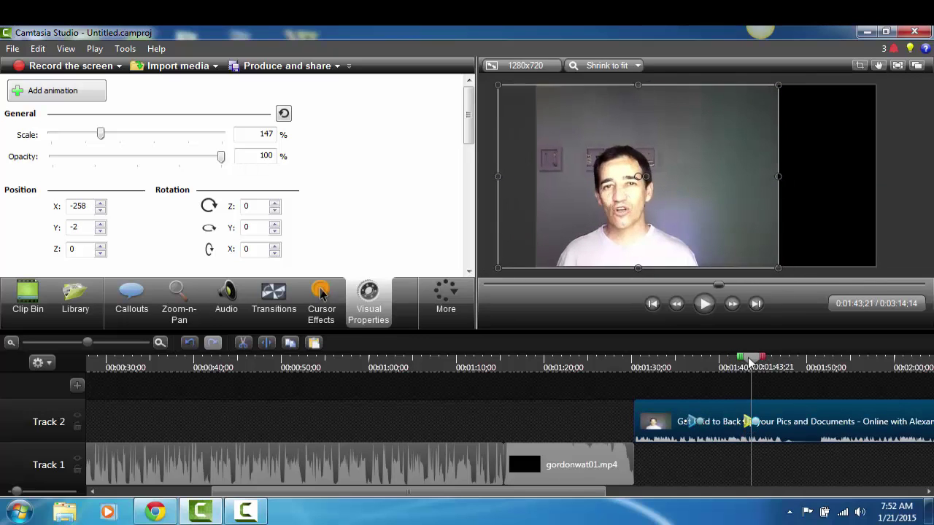
{"action": "left_click_drag", "start_coordinate": [625, 226], "coordinate": [800, 223]}
Step: Play the Track 2 clip from about 0:01:35;03 through both animations
{"action": "left_click_drag", "start_coordinate": [759, 365], "coordinate": [680, 369]}
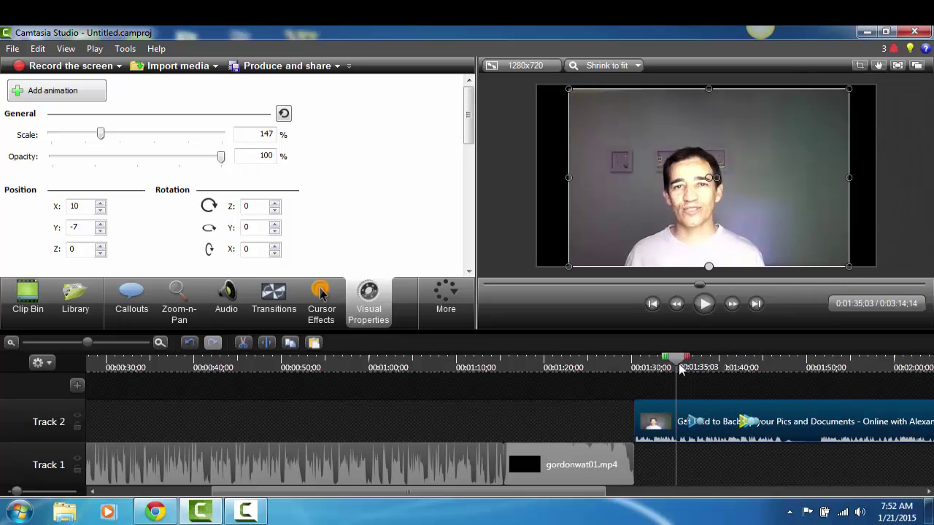
{"action": "left_click", "coordinate": [705, 305]}
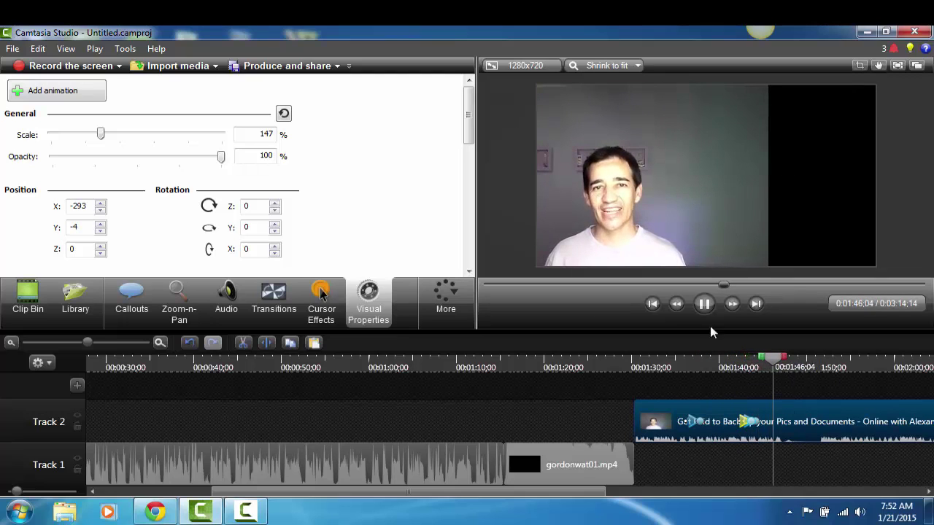
{"action": "left_click", "coordinate": [703, 305]}
Step: Show the editing options of the first animation on the Track 2 clip
{"action": "left_click_drag", "start_coordinate": [778, 367], "coordinate": [740, 367]}
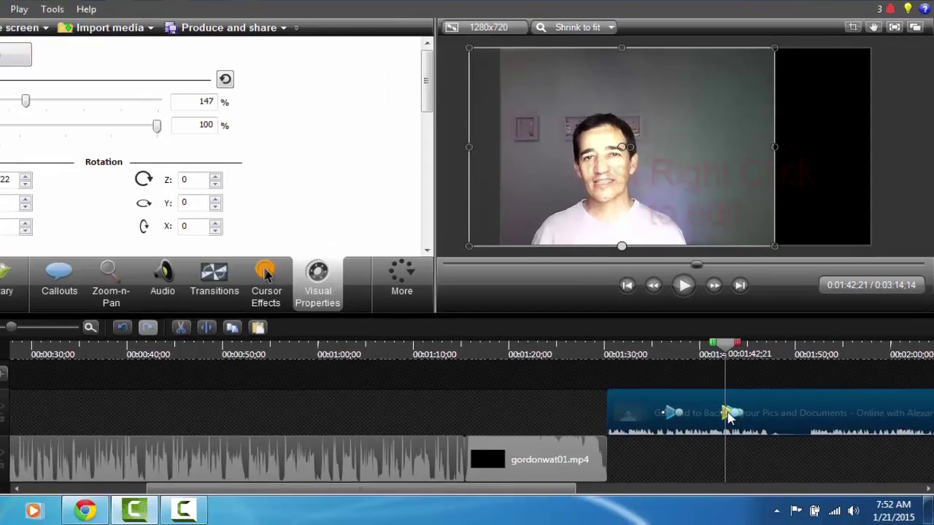
{"action": "right_click", "coordinate": [693, 422]}
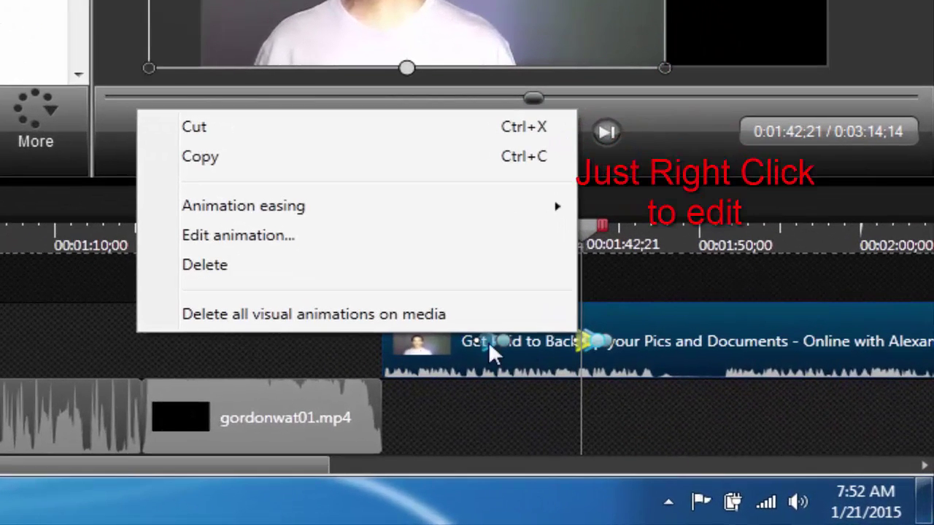
{"action": "left_click", "coordinate": [226, 267]}
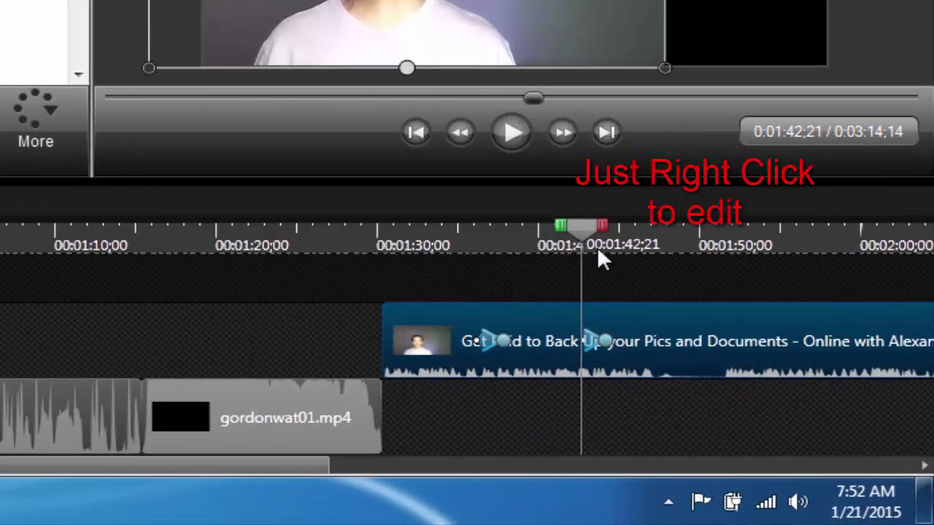
Step: Replay the Track 2 clip from shortly before the second animation up to 0:01:46;05
{"action": "left_click_drag", "start_coordinate": [577, 232], "coordinate": [531, 244]}
{"action": "left_click", "coordinate": [510, 132]}
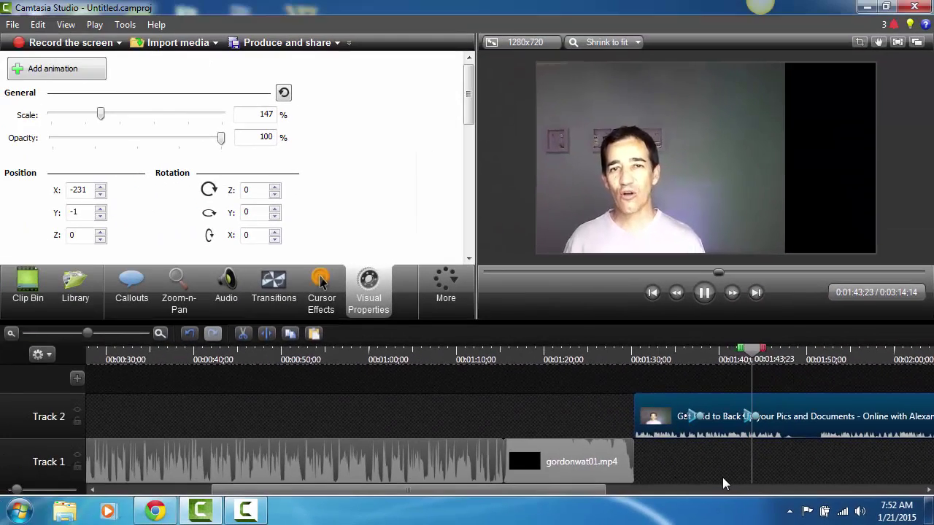
{"action": "left_click", "coordinate": [704, 293]}
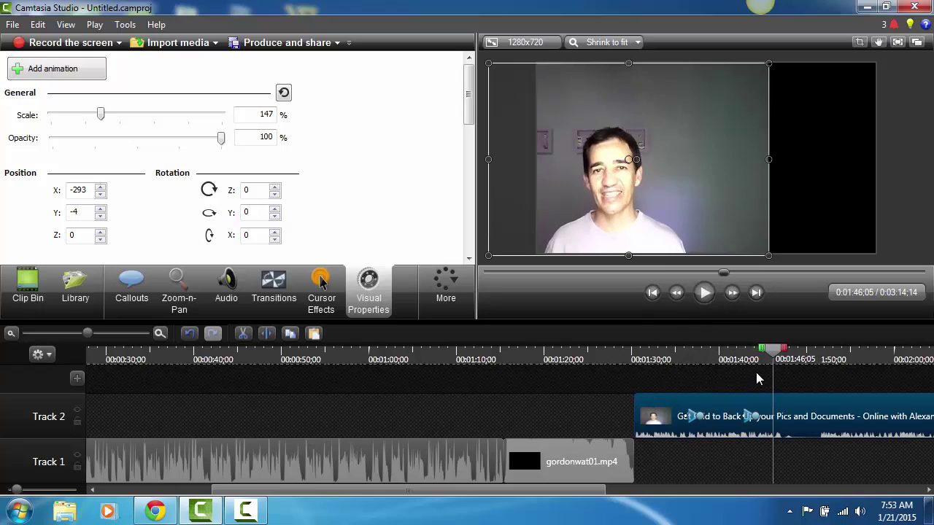
Step: Add a third animation at 0:01:46;05 that moves the Track 2 clip to about X 490, Y 241, and play it back
{"action": "left_click", "coordinate": [73, 73]}
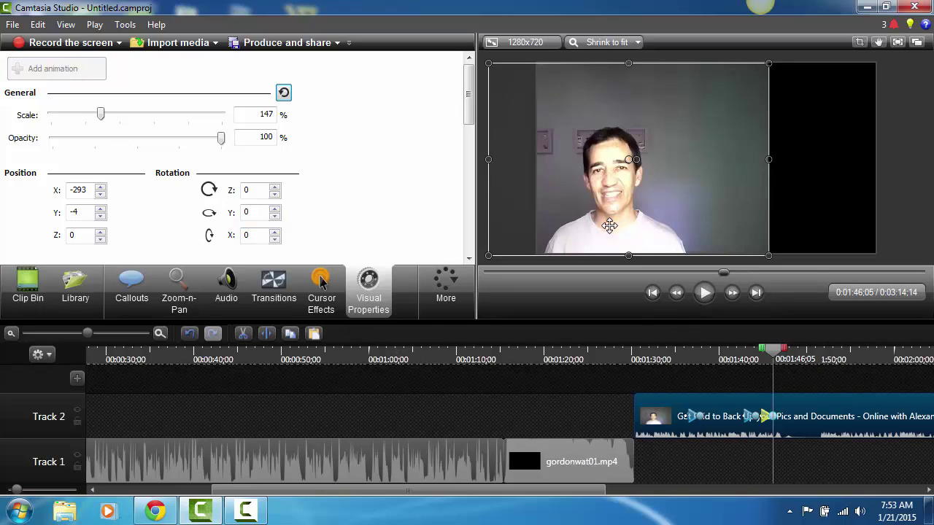
{"action": "left_click_drag", "start_coordinate": [610, 226], "coordinate": [817, 161]}
{"action": "left_click_drag", "start_coordinate": [775, 356], "coordinate": [675, 361]}
{"action": "key", "text": "space"}
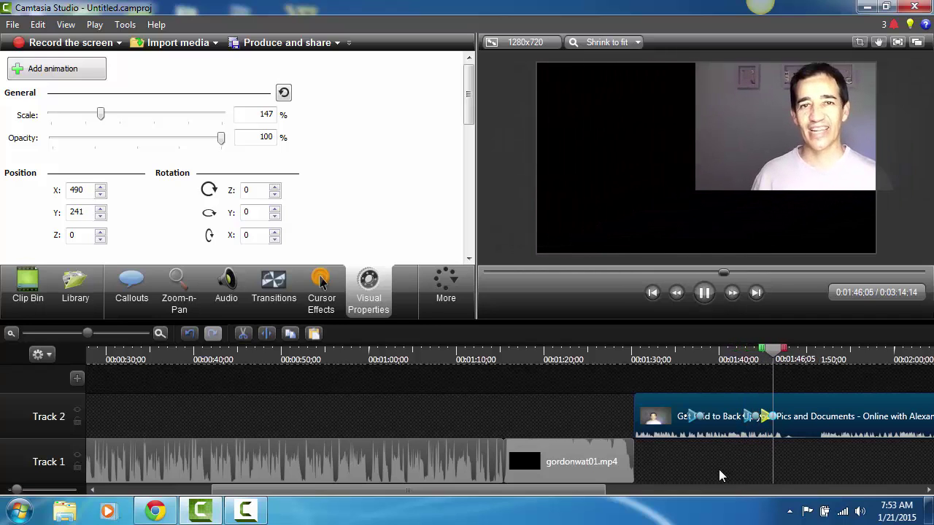
{"action": "left_click", "coordinate": [704, 293]}
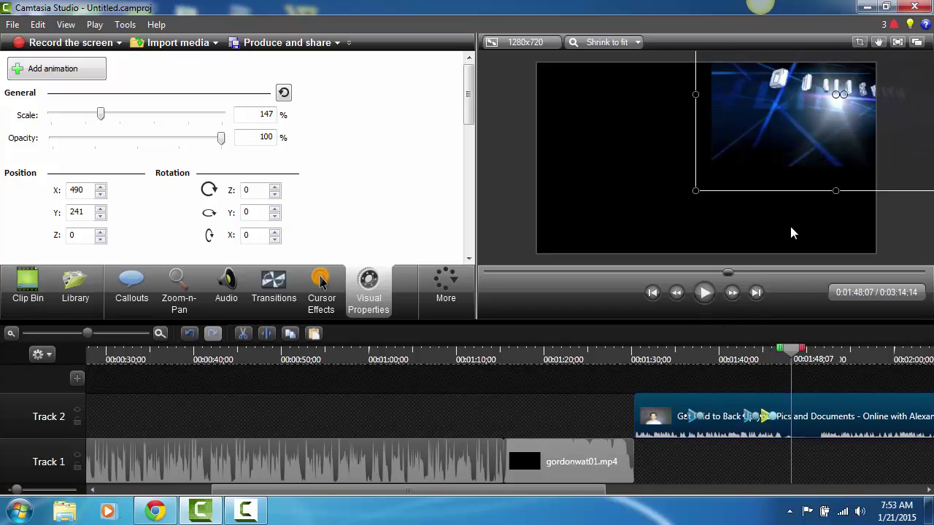
{"action": "left_click_drag", "start_coordinate": [791, 357], "coordinate": [758, 365]}
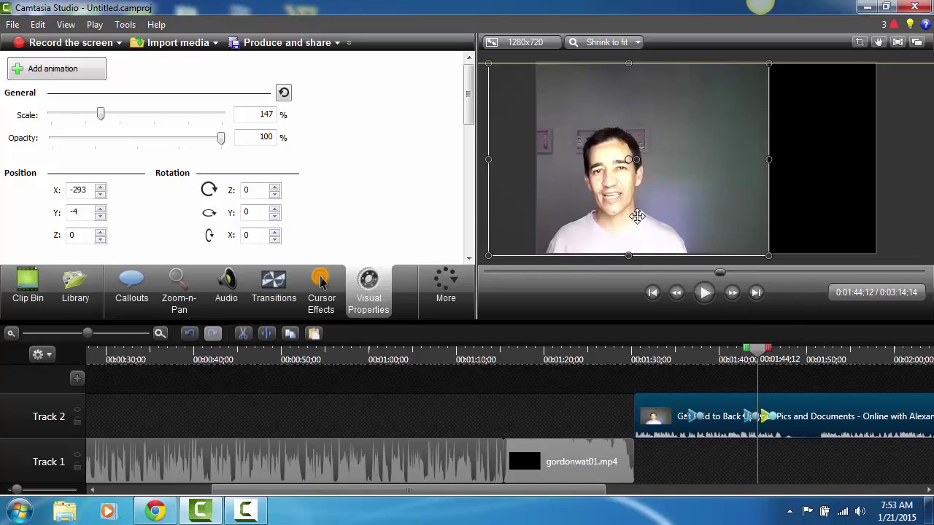
{"action": "left_click_drag", "start_coordinate": [758, 353], "coordinate": [779, 356]}
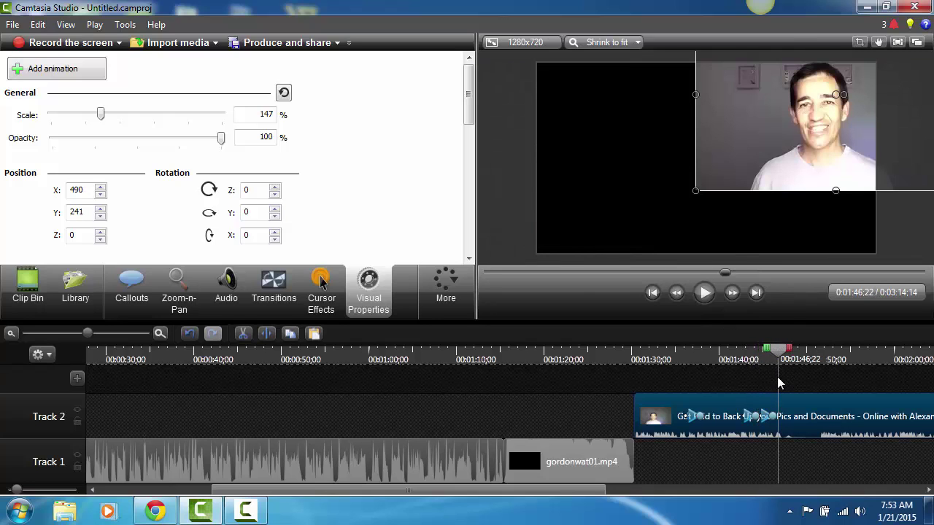
Step: Move the Track 2 clip to about X 7, Y 15 and enable its Remove a color effect
{"action": "left_click_drag", "start_coordinate": [811, 142], "coordinate": [683, 202]}
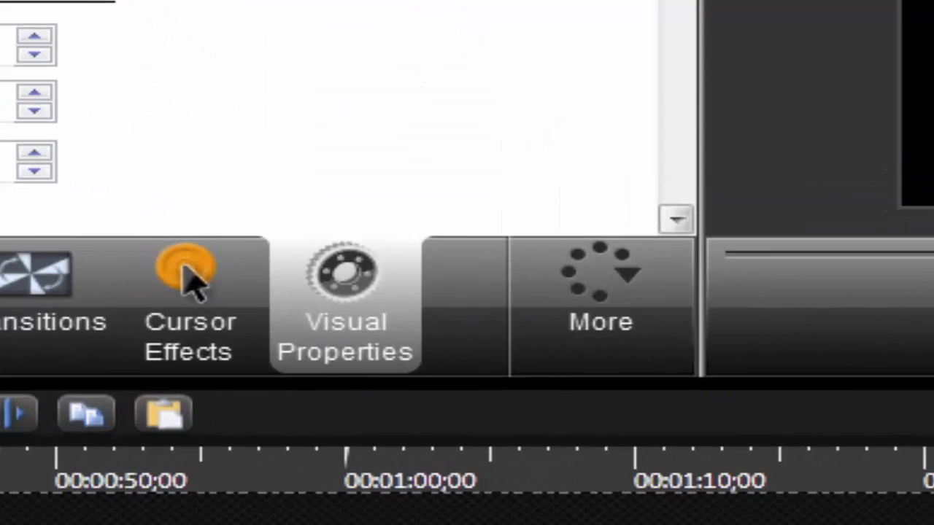
{"action": "scroll", "coordinate": [676, 219], "scroll_direction": "down", "scroll_amount": 5}
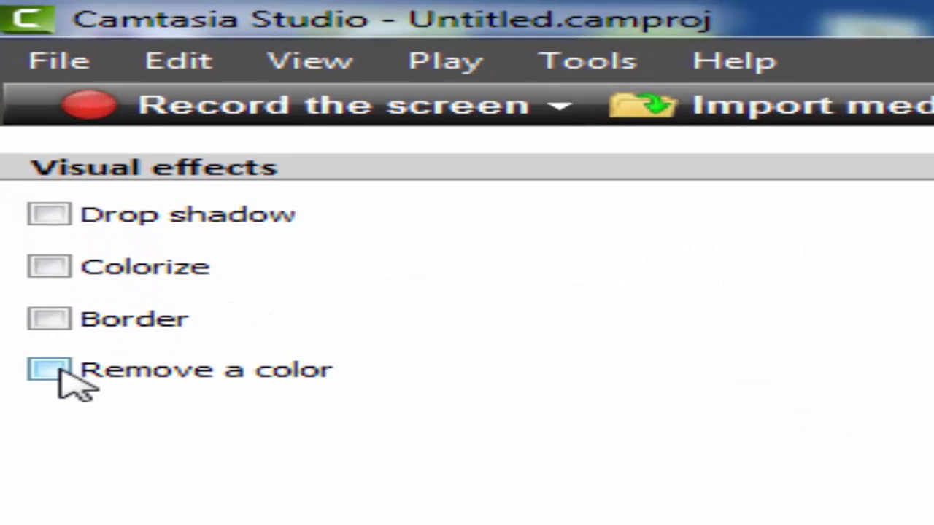
{"action": "left_click", "coordinate": [31, 252]}
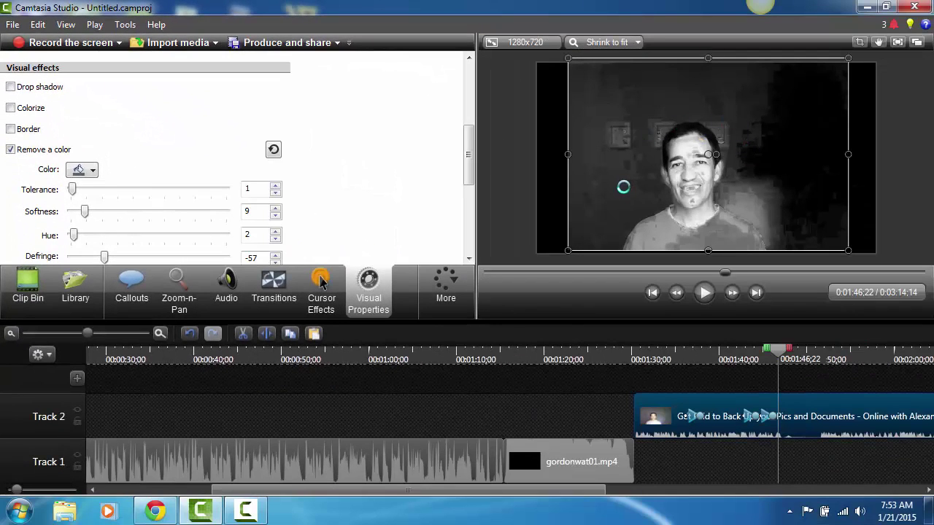
Step: Sample the clip's dark background as the color to remove, with Tolerance 64, Softness 38 and Hue 33
{"action": "left_click", "coordinate": [91, 170]}
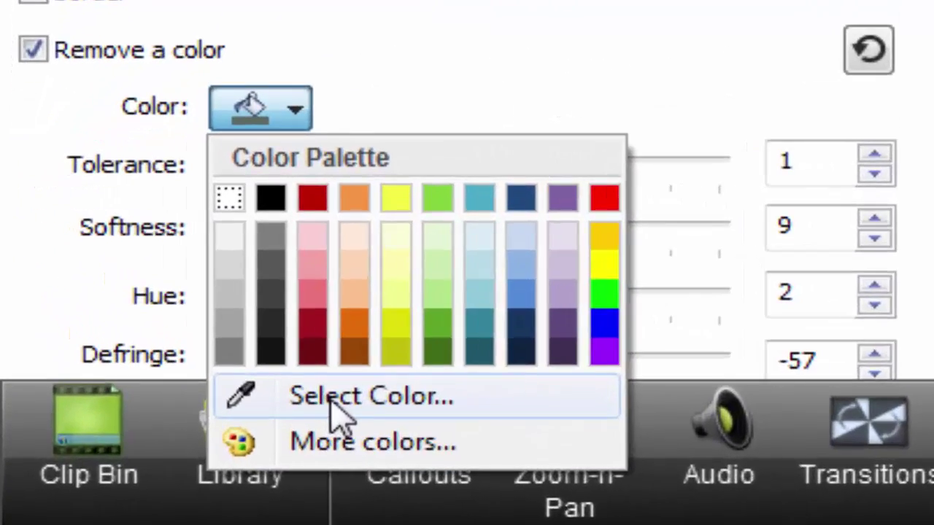
{"action": "left_click", "coordinate": [116, 271]}
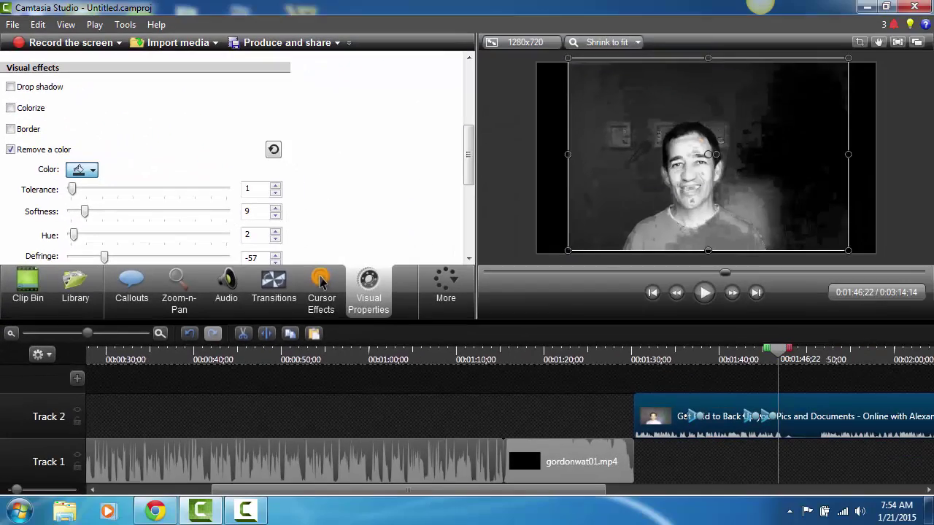
{"action": "left_click", "coordinate": [610, 237]}
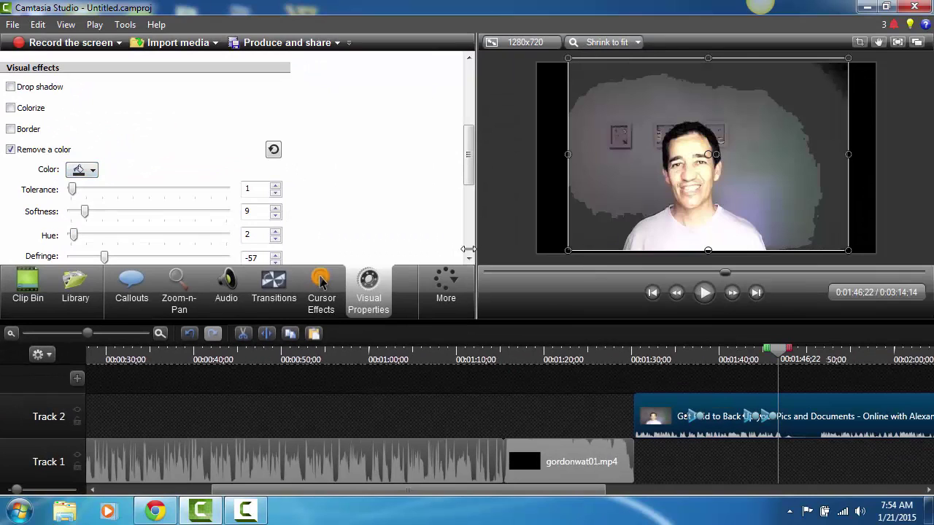
{"action": "left_click_drag", "start_coordinate": [73, 191], "coordinate": [173, 210]}
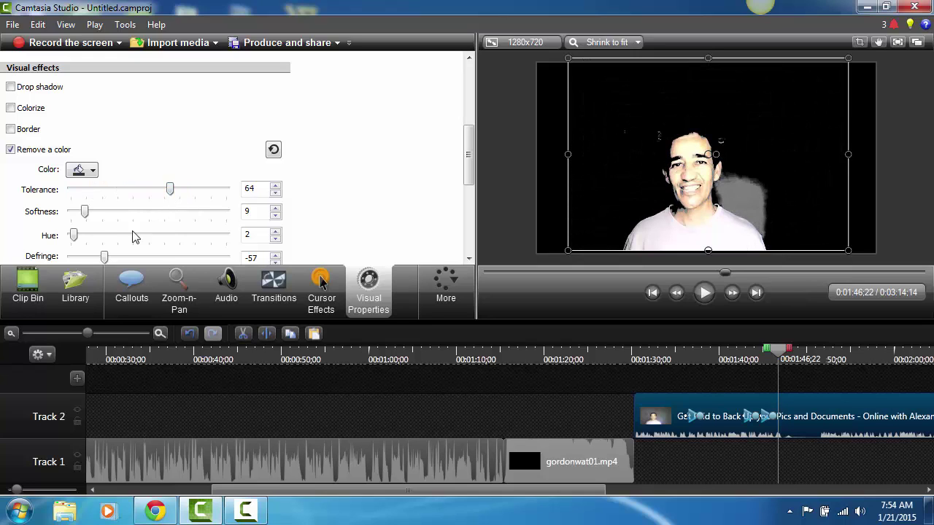
{"action": "left_click_drag", "start_coordinate": [86, 214], "coordinate": [129, 214]}
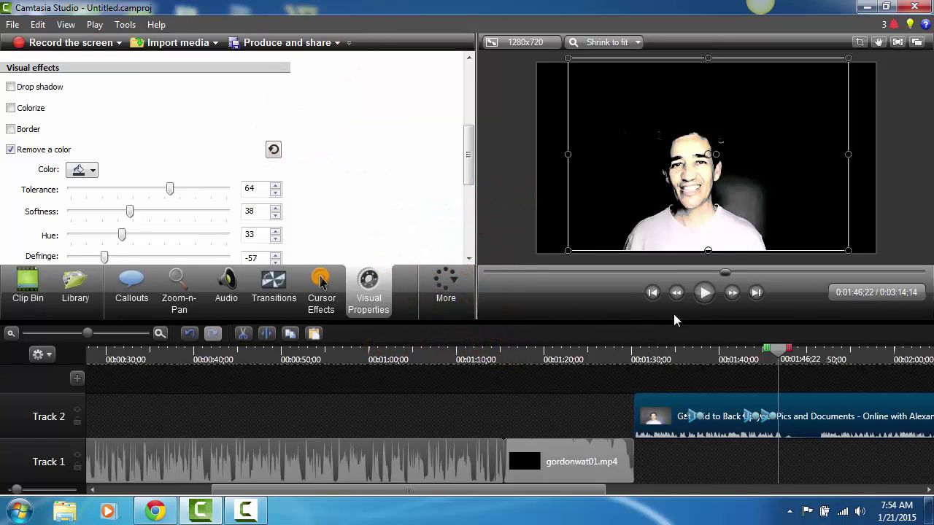
Step: Play the Track 2 clip briefly from 0:01:46;22 and return the playhead to 0:01:47;00
{"action": "left_click", "coordinate": [704, 294]}
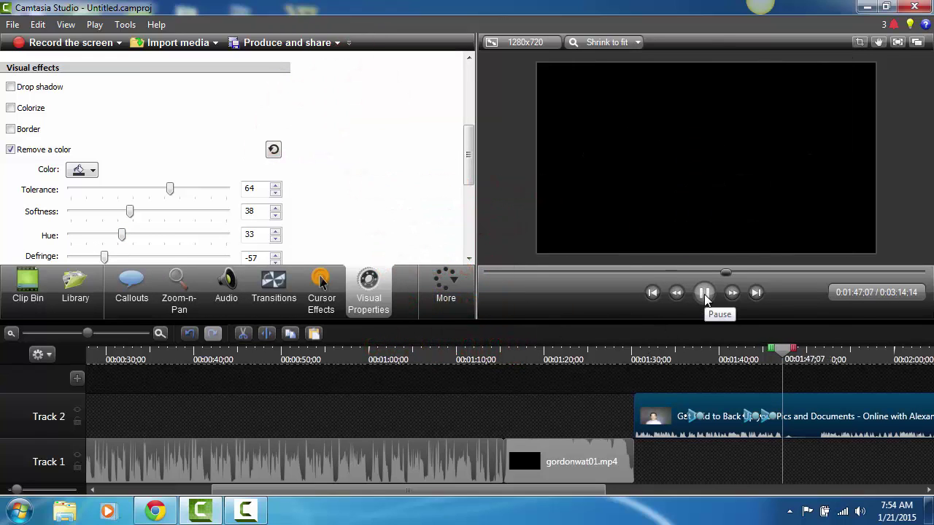
{"action": "left_click", "coordinate": [704, 294]}
{"action": "left_click_drag", "start_coordinate": [805, 354], "coordinate": [782, 372]}
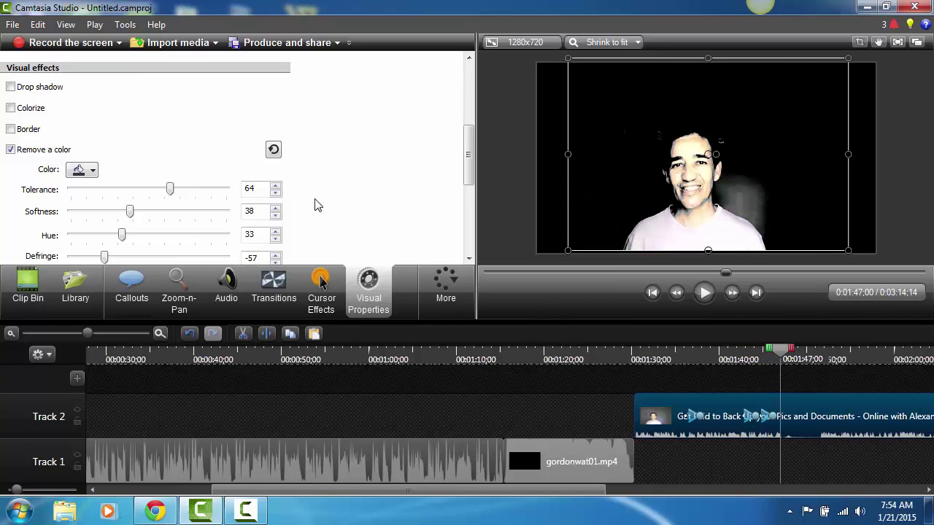
Step: Import Blank Thumbnail.jpg and add it to the timeline at 0:01:47;00
{"action": "left_click_drag", "start_coordinate": [473, 176], "coordinate": [468, 109]}
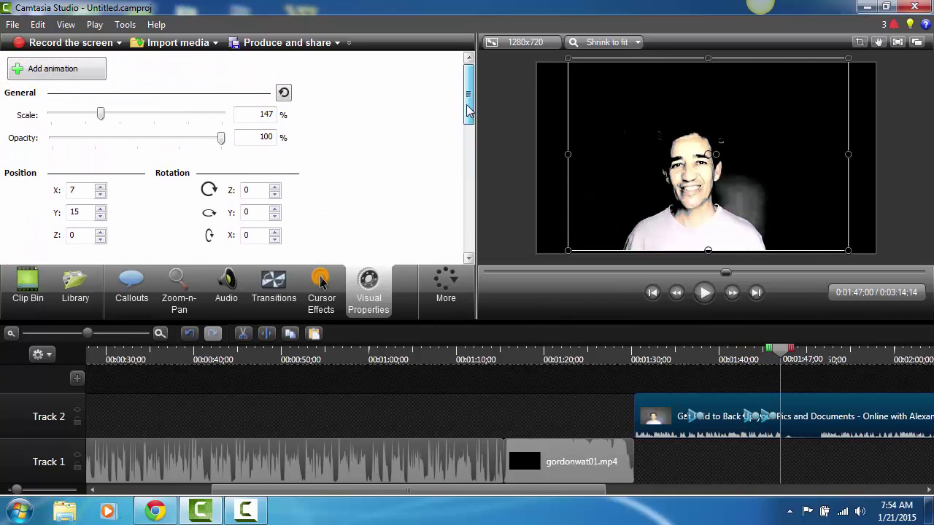
{"action": "left_click", "coordinate": [178, 45]}
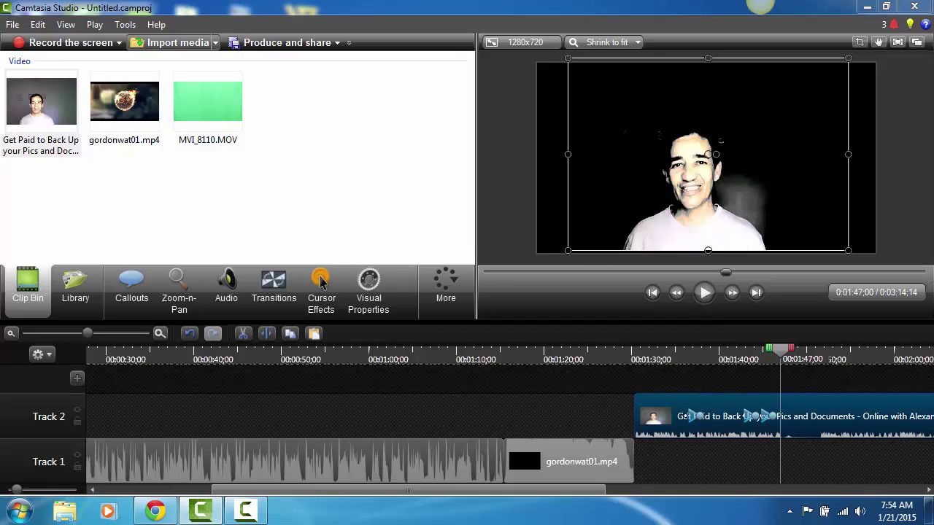
{"action": "right_click", "coordinate": [53, 107]}
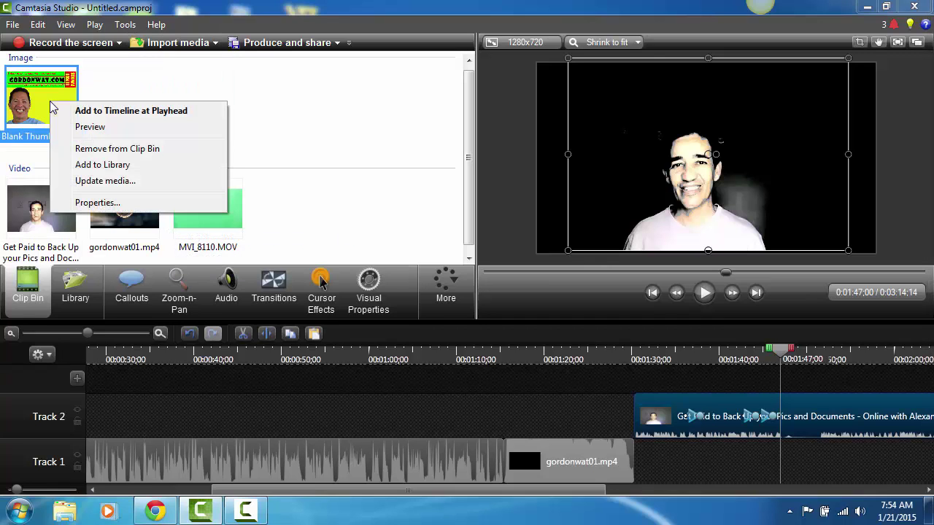
{"action": "left_click", "coordinate": [126, 115]}
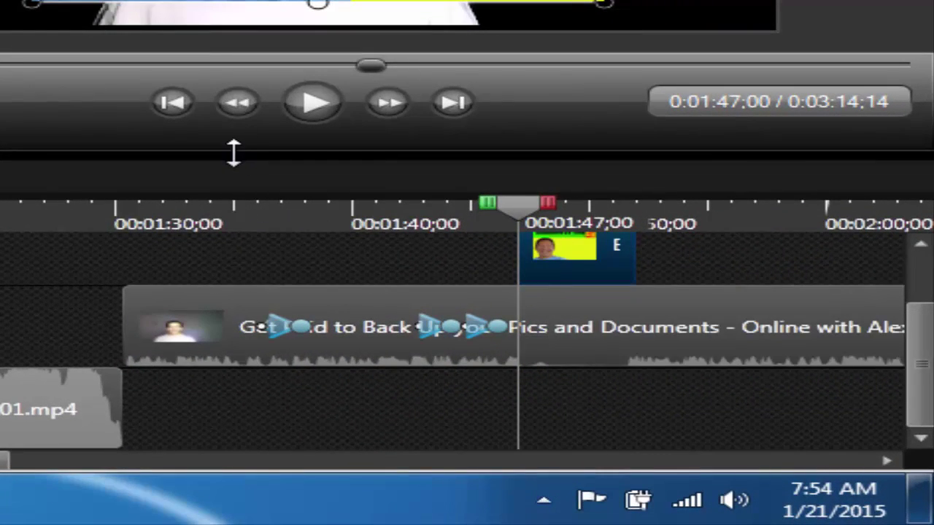
Step: Move the Blank Thumbnail.jpg clip to Track 1 directly after gordonwat01.mp4 and extend it past the three animations on Track 2
{"action": "left_click_drag", "start_coordinate": [233, 148], "coordinate": [467, 283]}
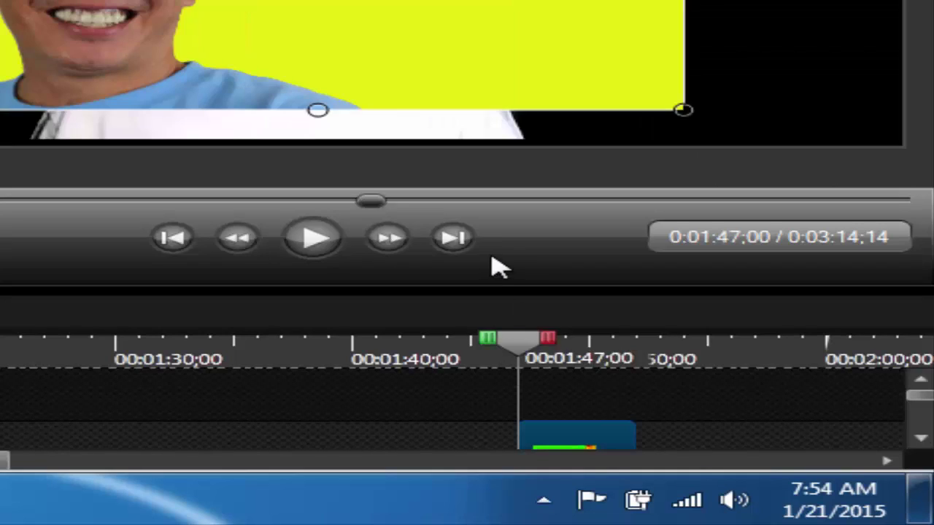
{"action": "left_click_drag", "start_coordinate": [229, 282], "coordinate": [292, 73]}
{"action": "left_click_drag", "start_coordinate": [573, 241], "coordinate": [182, 455]}
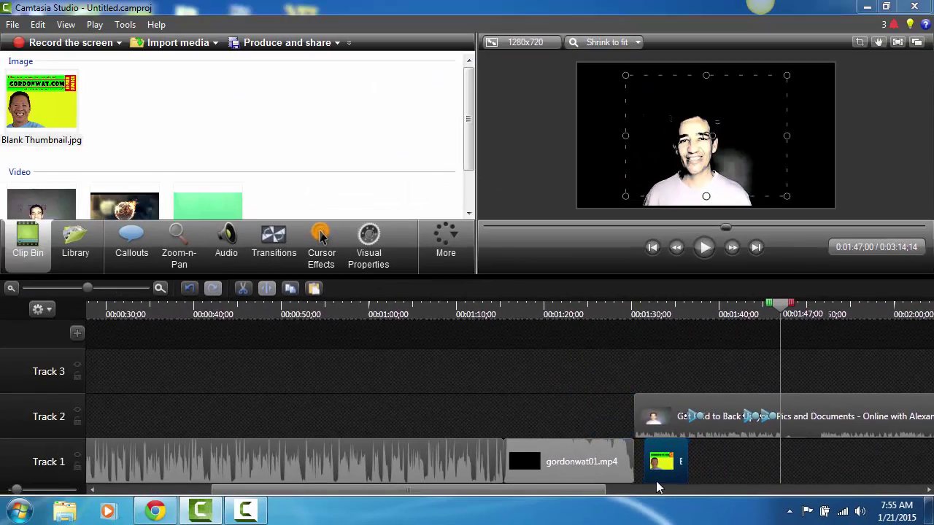
{"action": "left_click_drag", "start_coordinate": [656, 481], "coordinate": [833, 461]}
Step: Enlarge the Blank Thumbnail.jpg image to about 164% to fill the canvas behind the Track 2 clip, and play from 0:01:30;11
{"action": "left_click_drag", "start_coordinate": [779, 306], "coordinate": [642, 340]}
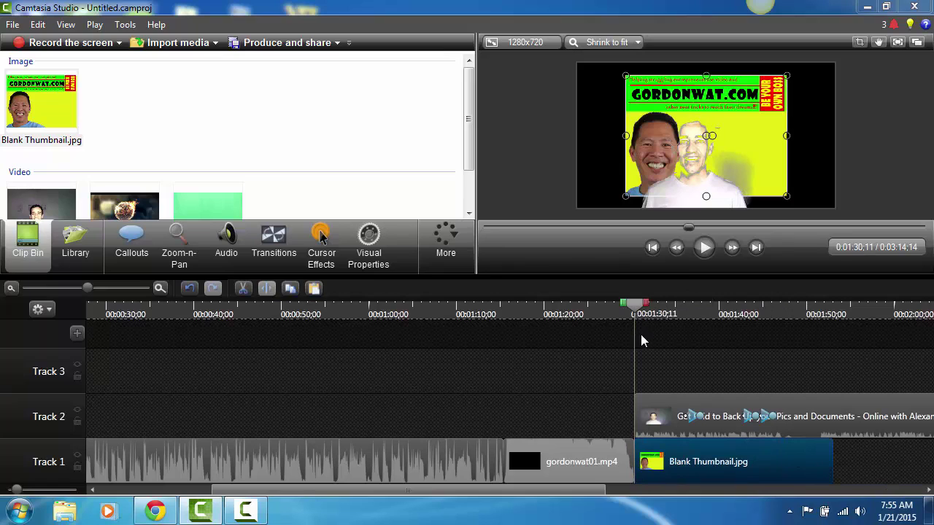
{"action": "left_click", "coordinate": [629, 137]}
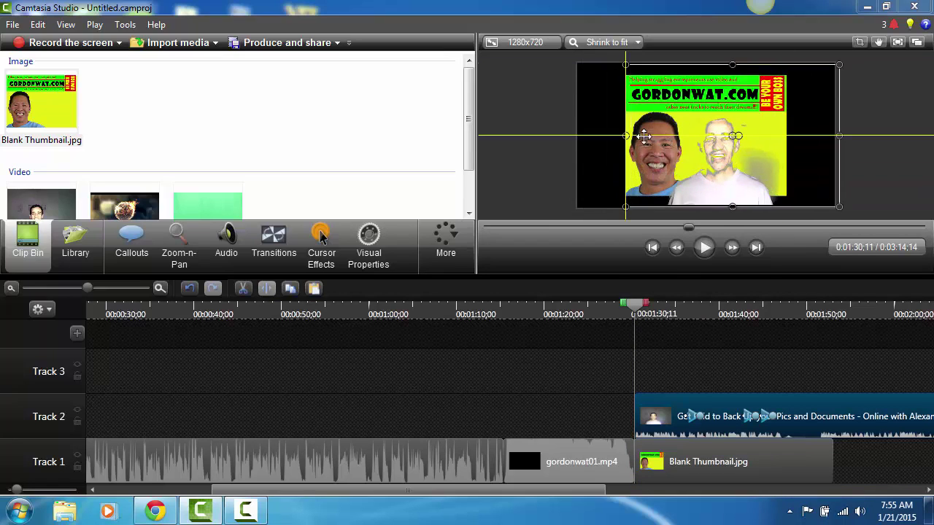
{"action": "left_click", "coordinate": [731, 467]}
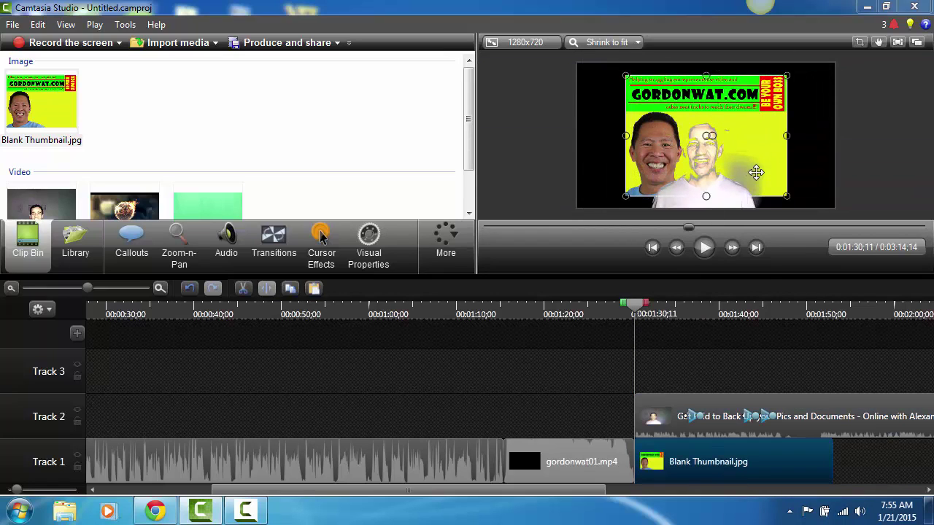
{"action": "left_click_drag", "start_coordinate": [788, 195], "coordinate": [816, 217]}
{"action": "left_click_drag", "start_coordinate": [625, 74], "coordinate": [571, 62]}
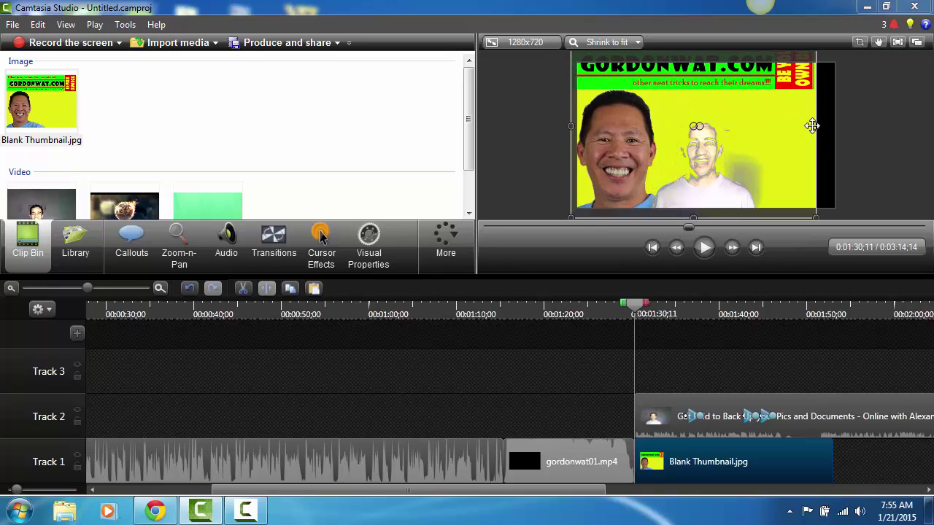
{"action": "left_click_drag", "start_coordinate": [815, 126], "coordinate": [833, 127]}
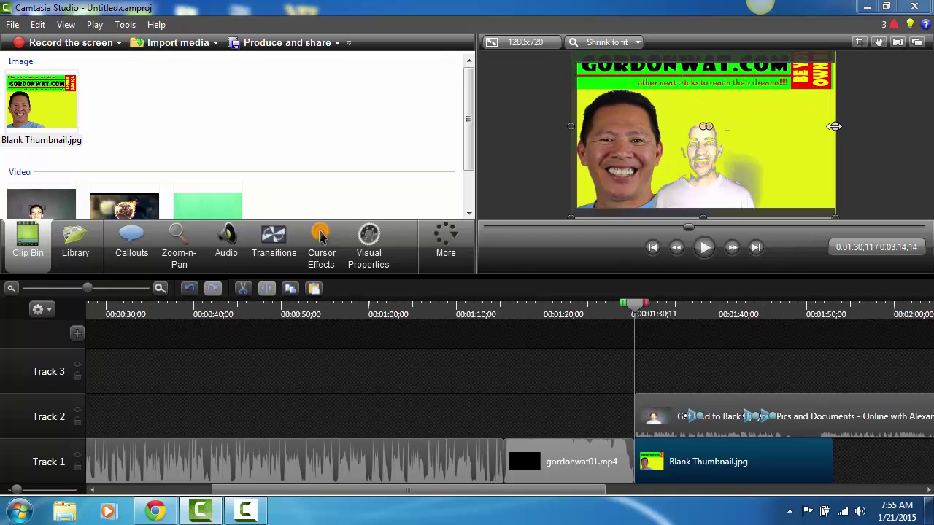
{"action": "left_click", "coordinate": [705, 249]}
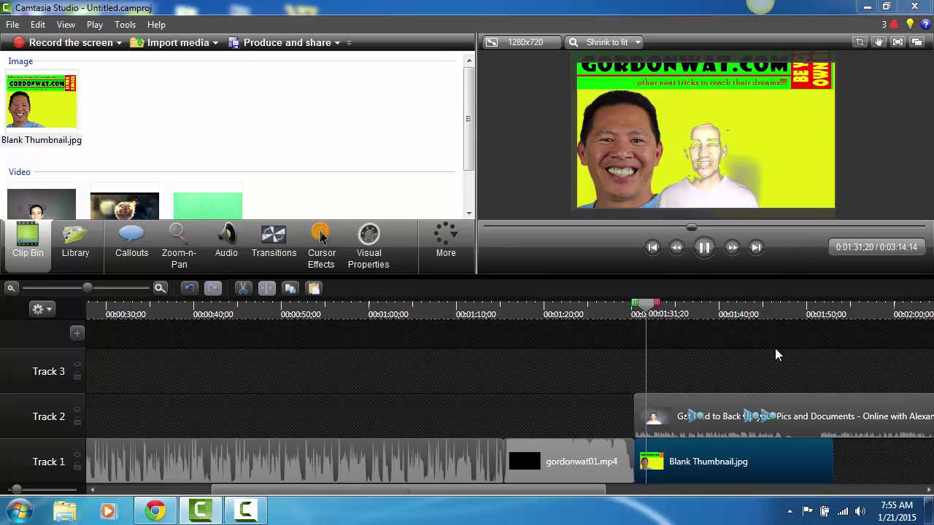
{"action": "left_click", "coordinate": [705, 248]}
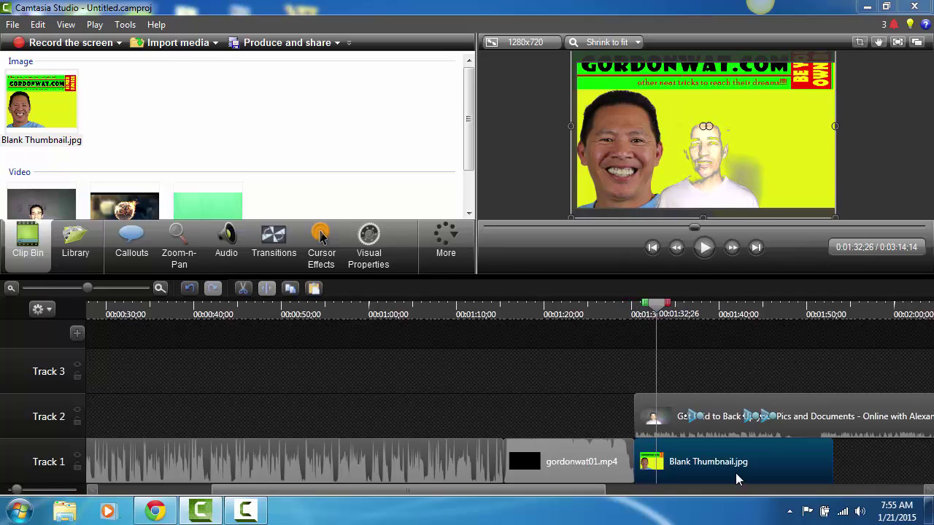
Step: Set the Remove a color tolerance of the Track 2 clip to 6 and play it up to 0:01:49;18
{"action": "left_click", "coordinate": [729, 416]}
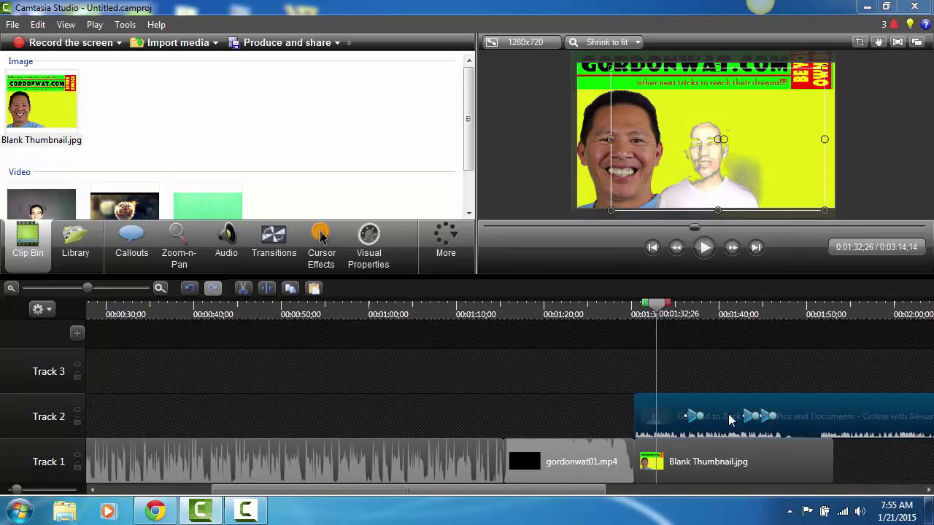
{"action": "left_click", "coordinate": [353, 263]}
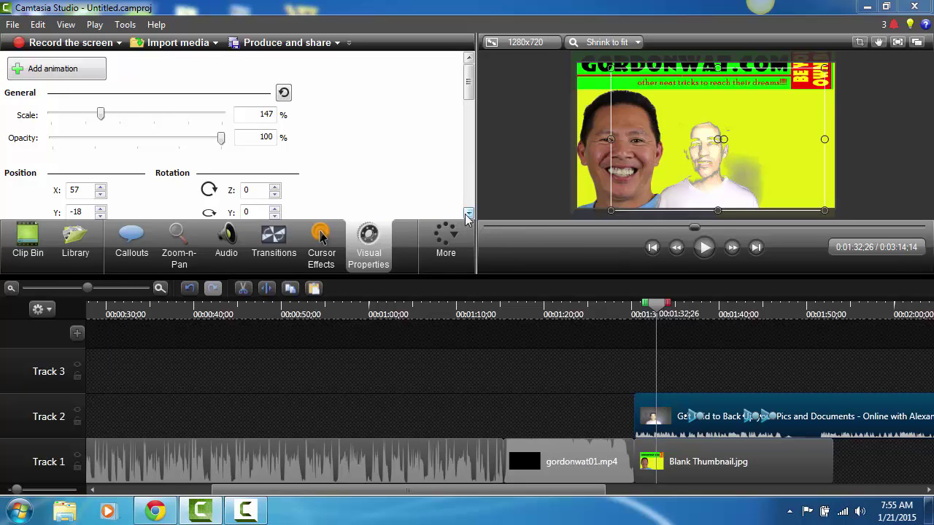
{"action": "left_click_drag", "start_coordinate": [479, 310], "coordinate": [482, 353]}
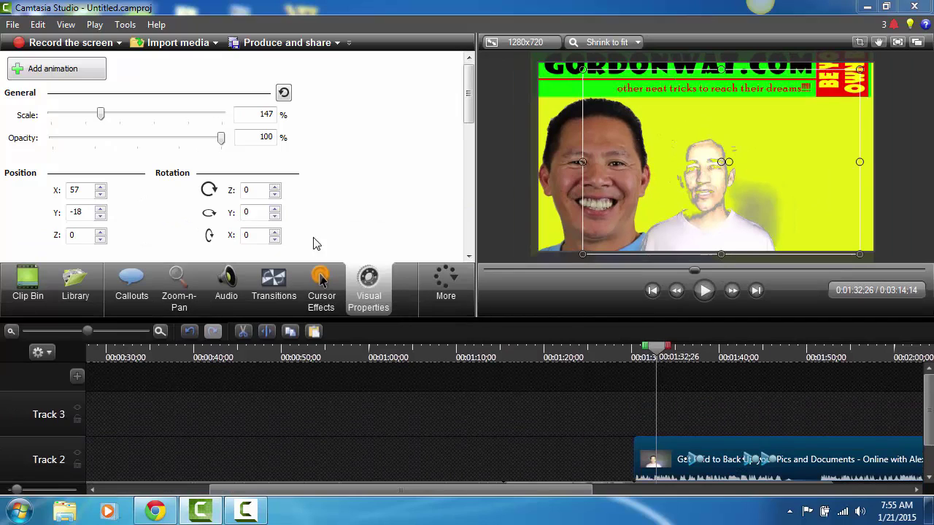
{"action": "scroll", "coordinate": [473, 265], "scroll_direction": "down", "scroll_amount": 6}
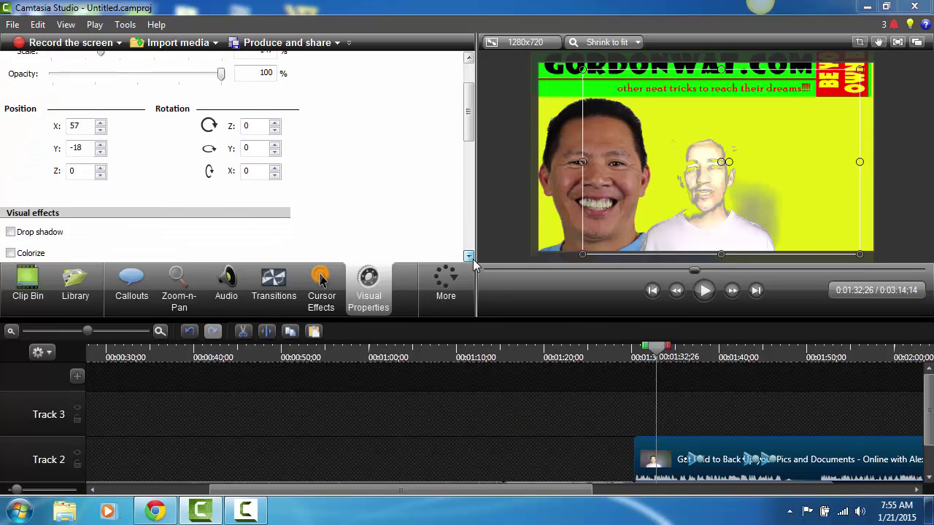
{"action": "left_click", "coordinate": [470, 257]}
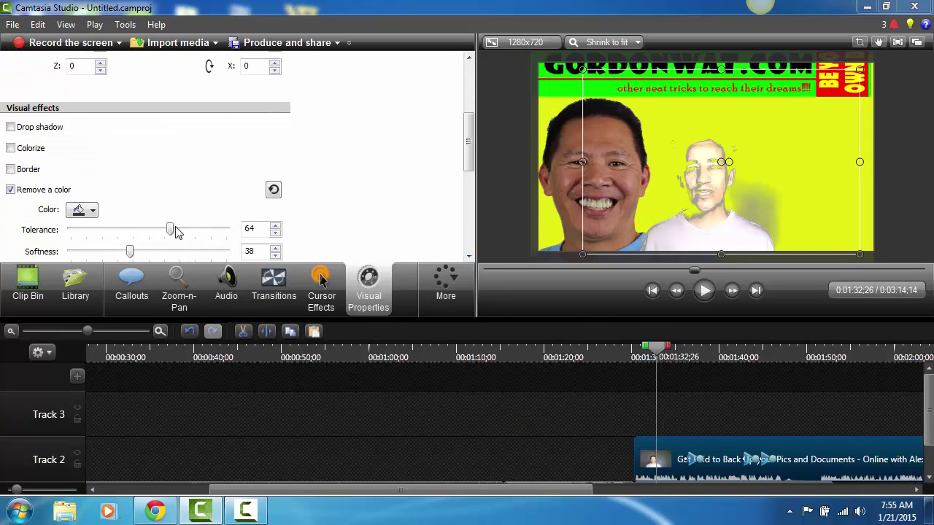
{"action": "left_click_drag", "start_coordinate": [170, 231], "coordinate": [85, 234]}
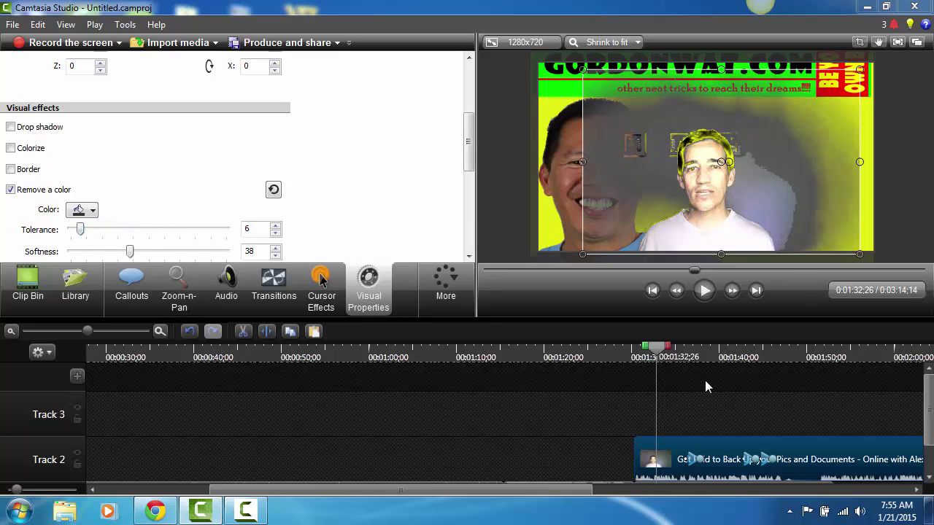
{"action": "left_click", "coordinate": [704, 291]}
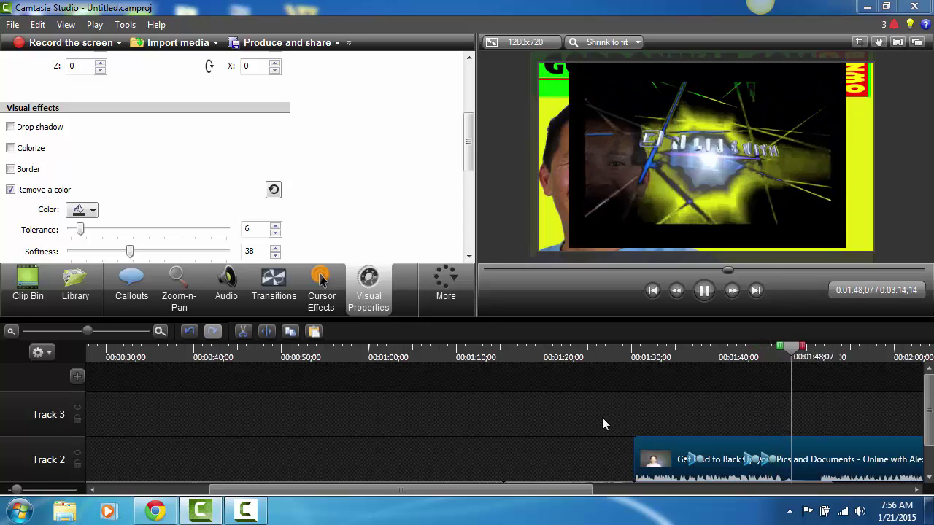
{"action": "left_click", "coordinate": [706, 290]}
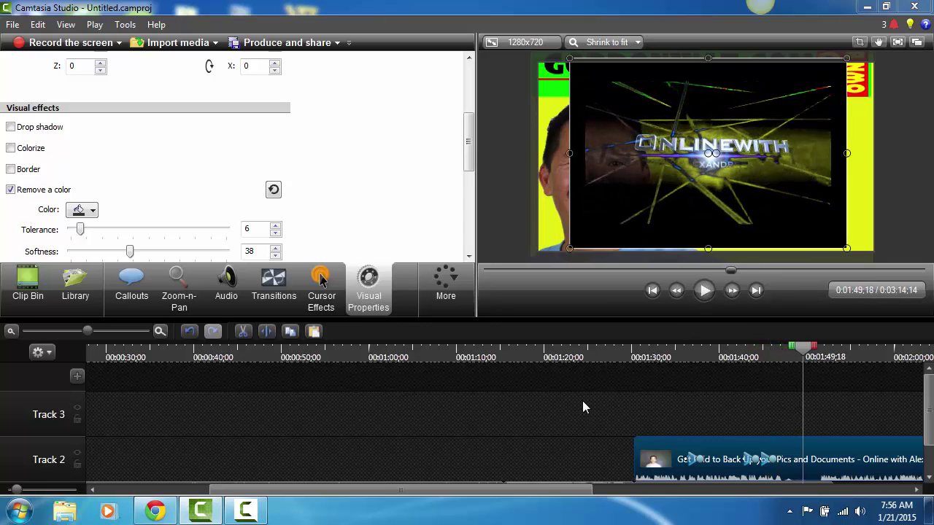
Step: Delete the Blank Thumbnail.jpg image from Track 1
{"action": "left_click_drag", "start_coordinate": [519, 487], "coordinate": [305, 461]}
{"action": "left_click_drag", "start_coordinate": [628, 493], "coordinate": [438, 471]}
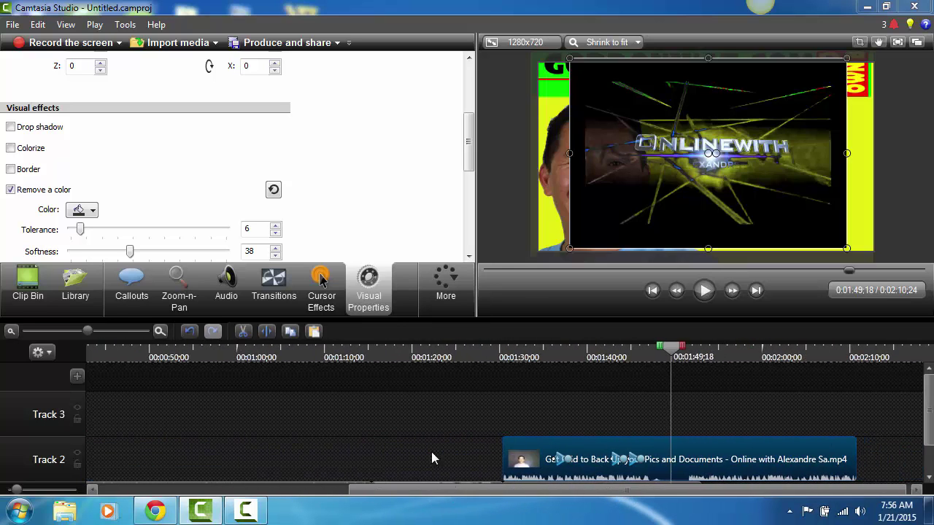
{"action": "scroll", "coordinate": [470, 168], "scroll_direction": "up", "scroll_amount": 5}
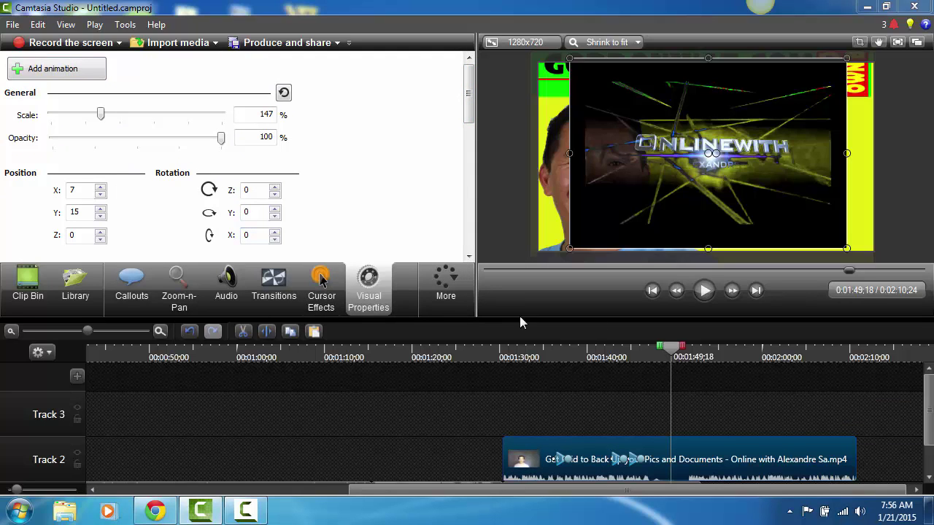
{"action": "left_click_drag", "start_coordinate": [930, 410], "coordinate": [926, 454]}
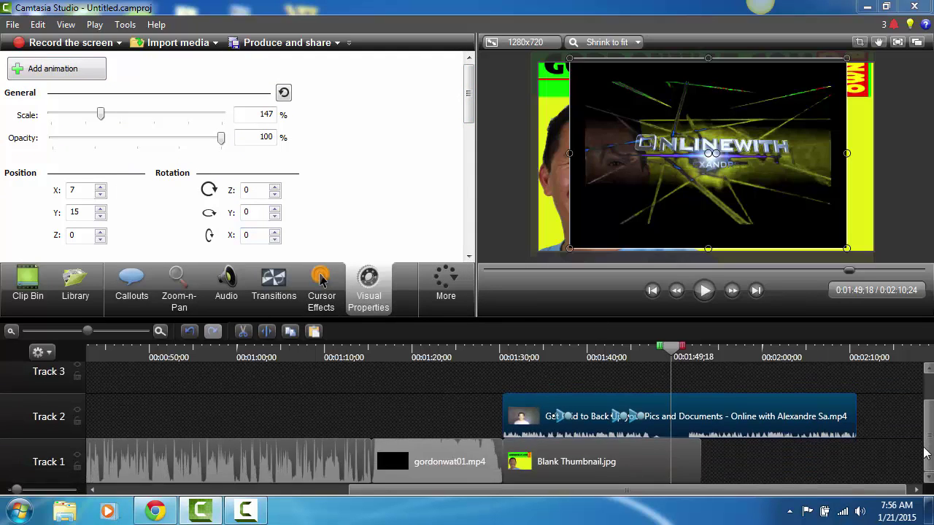
{"action": "left_click", "coordinate": [603, 472]}
{"action": "right_click", "coordinate": [602, 469]}
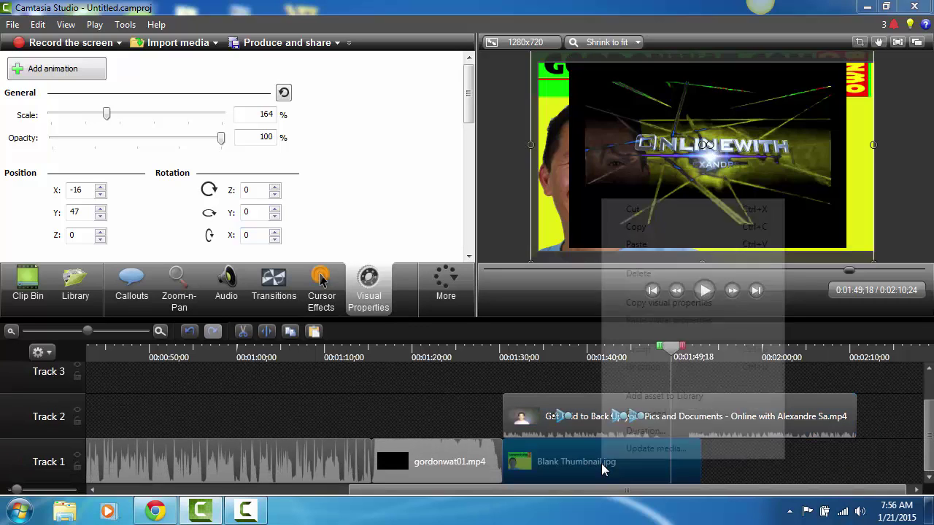
{"action": "left_click", "coordinate": [645, 274]}
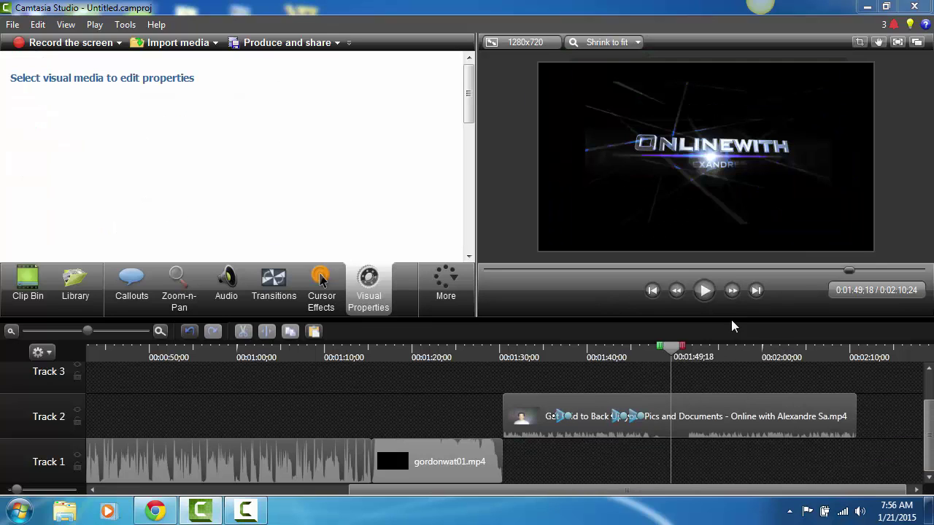
Step: Add an animation to the Track 2 clip at 0:01:49;20 with a Z rotation of -720 and a scale of about 327%
{"action": "left_click_drag", "start_coordinate": [674, 351], "coordinate": [674, 351]}
{"action": "left_click", "coordinate": [700, 183]}
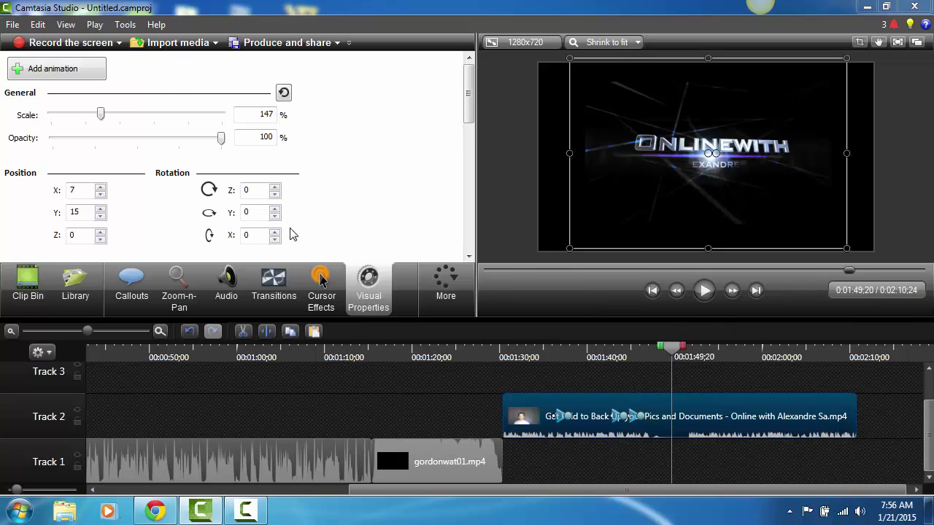
{"action": "left_click", "coordinate": [69, 71]}
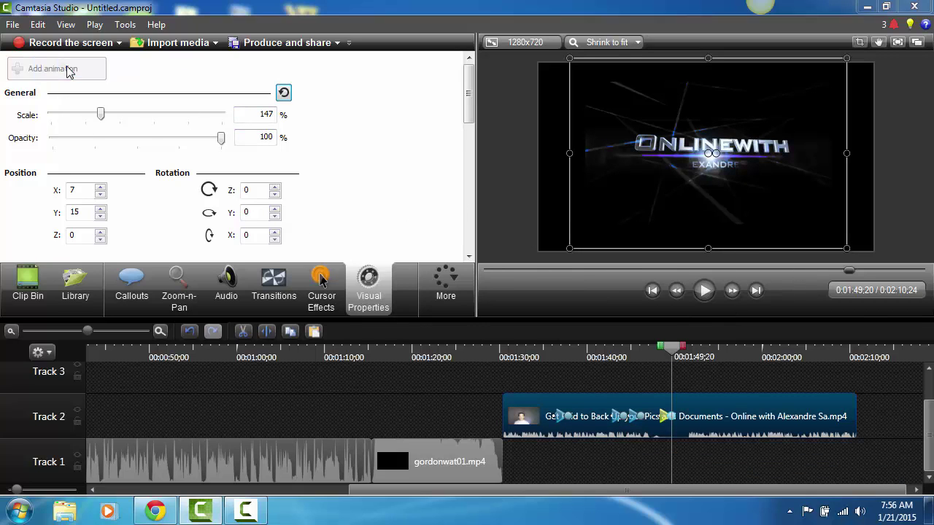
{"action": "left_click_drag", "start_coordinate": [718, 151], "coordinate": [734, 151]}
{"action": "left_click_drag", "start_coordinate": [102, 122], "coordinate": [167, 125]}
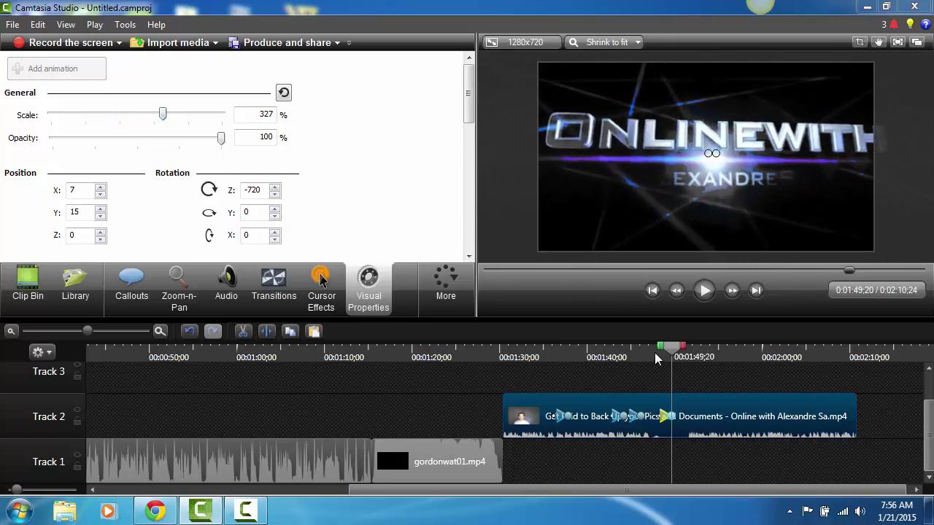
Step: Play the Track 2 clip up to 0:01:54;10 and add an animation there that reduces its scale to about 159%
{"action": "left_click_drag", "start_coordinate": [679, 353], "coordinate": [612, 353]}
{"action": "left_click", "coordinate": [705, 291]}
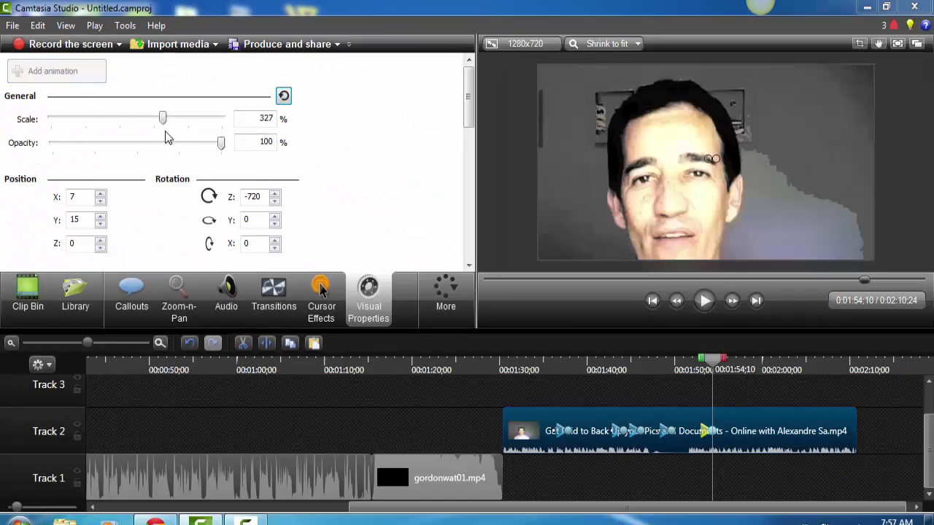
{"action": "left_click_drag", "start_coordinate": [161, 119], "coordinate": [97, 130]}
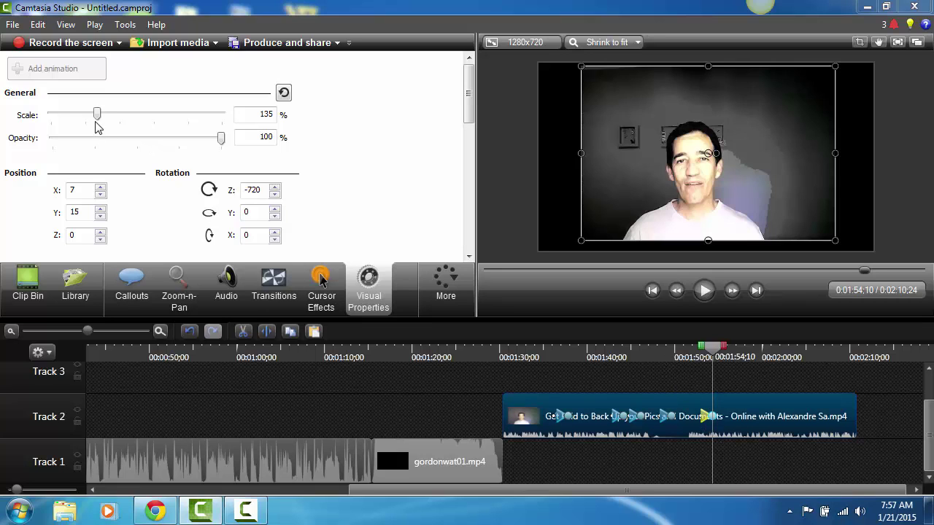
{"action": "mouse_move", "coordinate": [99, 120]}
{"action": "left_mouse_down"}
{"action": "mouse_move", "coordinate": [83, 120]}
{"action": "mouse_move", "coordinate": [104, 132]}
{"action": "left_mouse_up"}
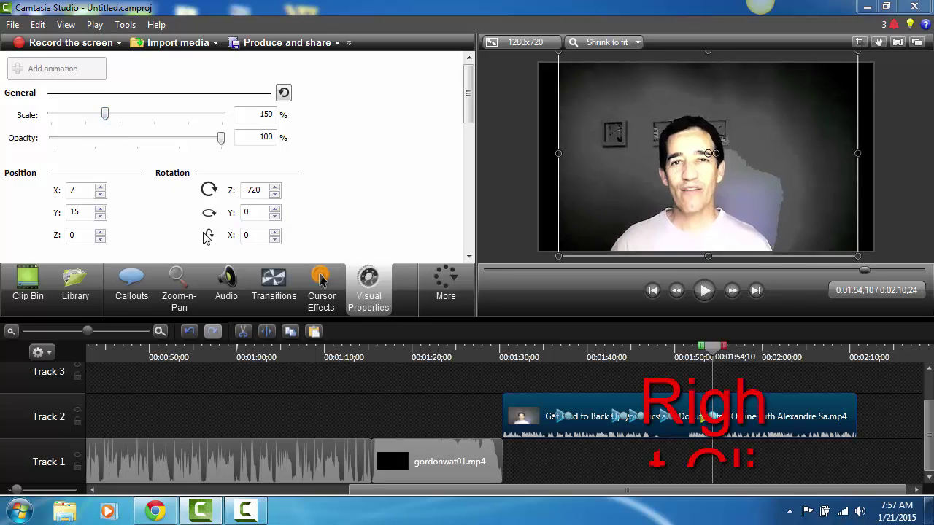
Step: Add an animation to the Track 2 clip at 0:02:01;07, shrinking it to about 87% and moving it to about X -290, Y 78
{"action": "left_click", "coordinate": [707, 357]}
{"action": "left_click_drag", "start_coordinate": [708, 356], "coordinate": [696, 339]}
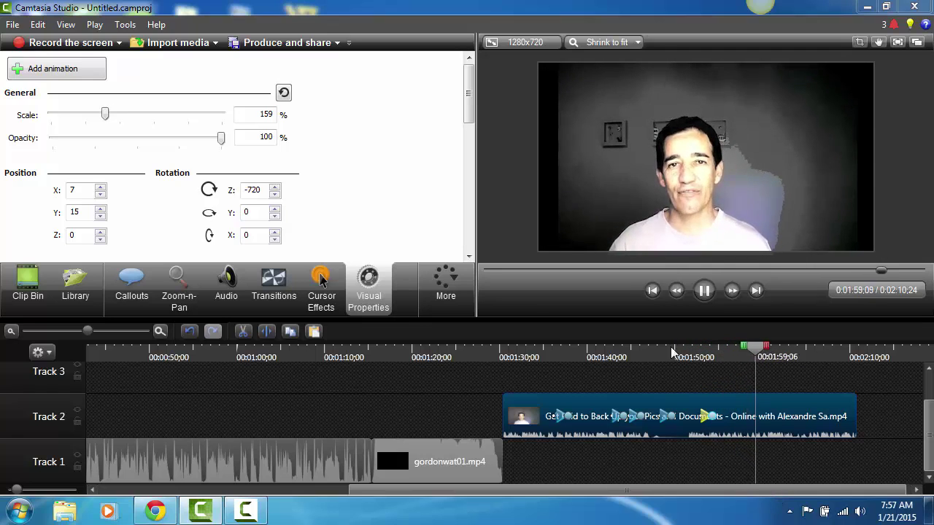
{"action": "left_click", "coordinate": [704, 292]}
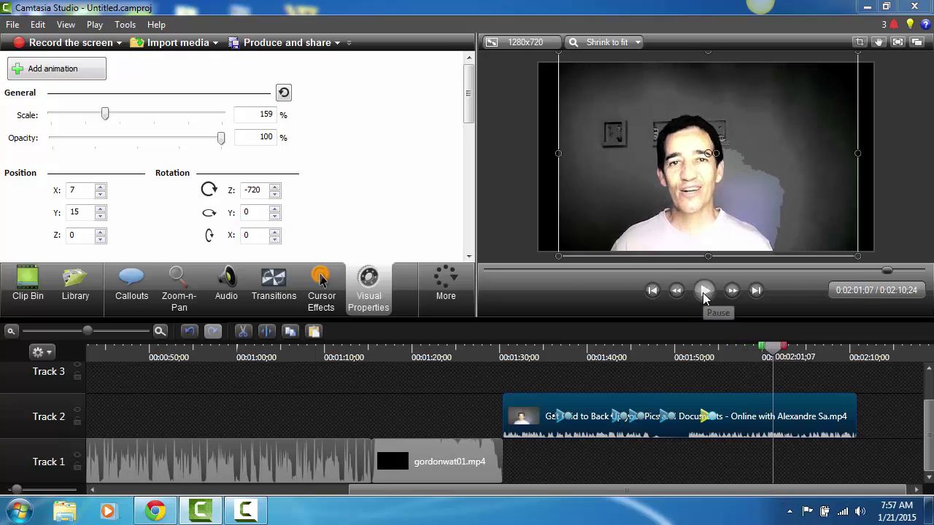
{"action": "left_click", "coordinate": [51, 71]}
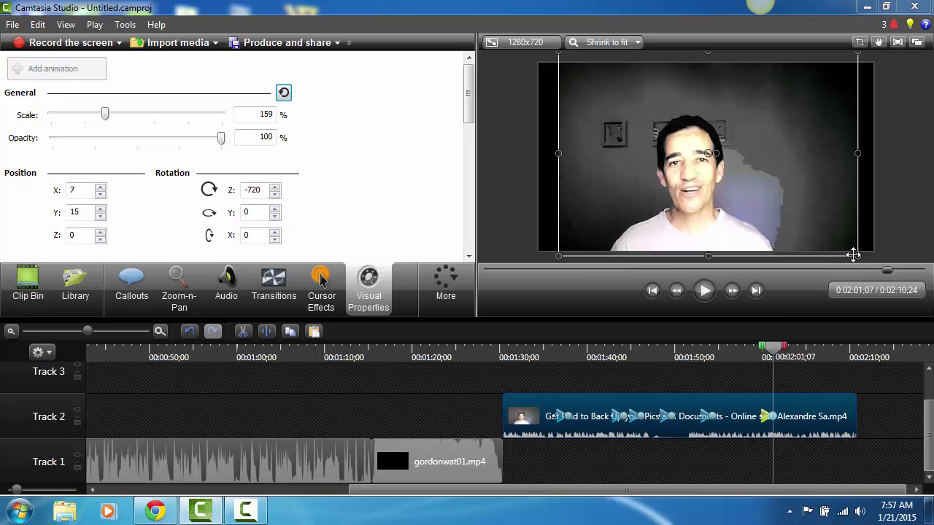
{"action": "left_click_drag", "start_coordinate": [855, 255], "coordinate": [689, 161]}
{"action": "left_click_drag", "start_coordinate": [628, 119], "coordinate": [618, 149]}
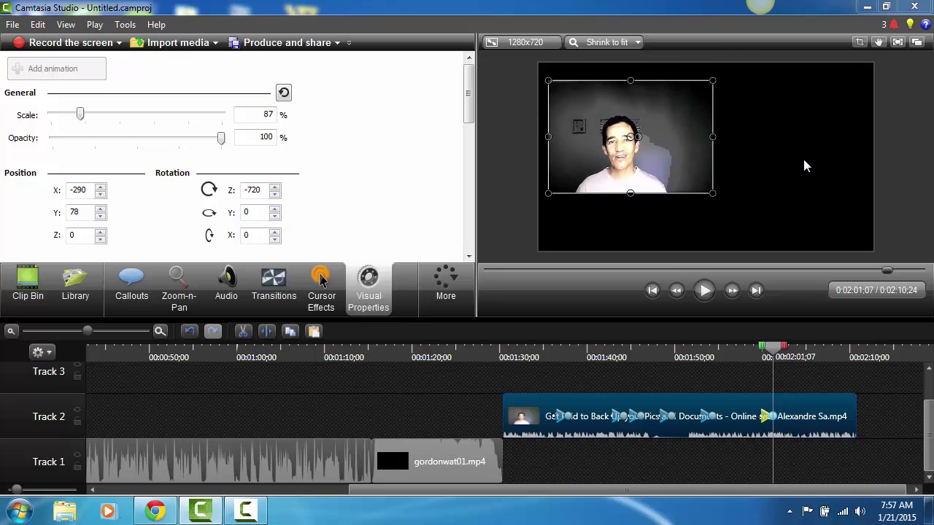
Step: Play the Track 2 clip from about 0:01:35 through its last animation
{"action": "left_click_drag", "start_coordinate": [779, 353], "coordinate": [543, 347]}
{"action": "left_click", "coordinate": [705, 293]}
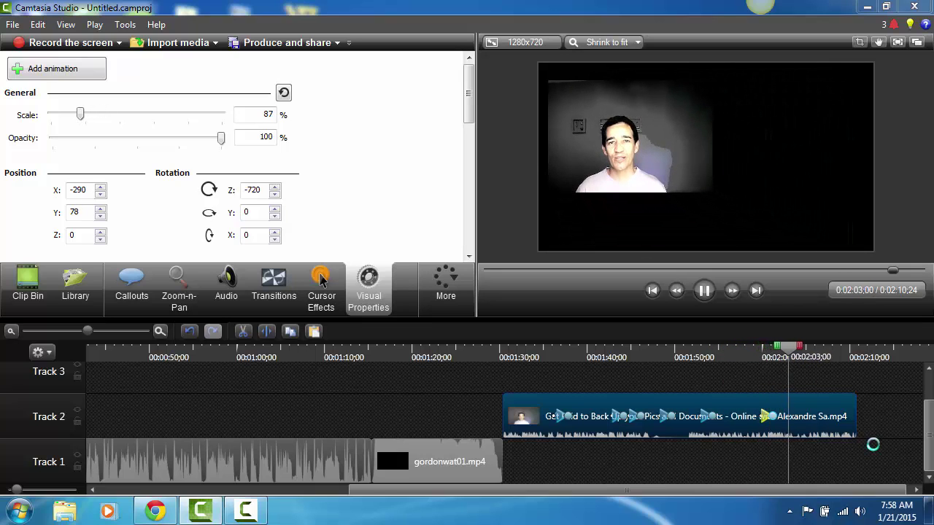
{"action": "left_click", "coordinate": [706, 292]}
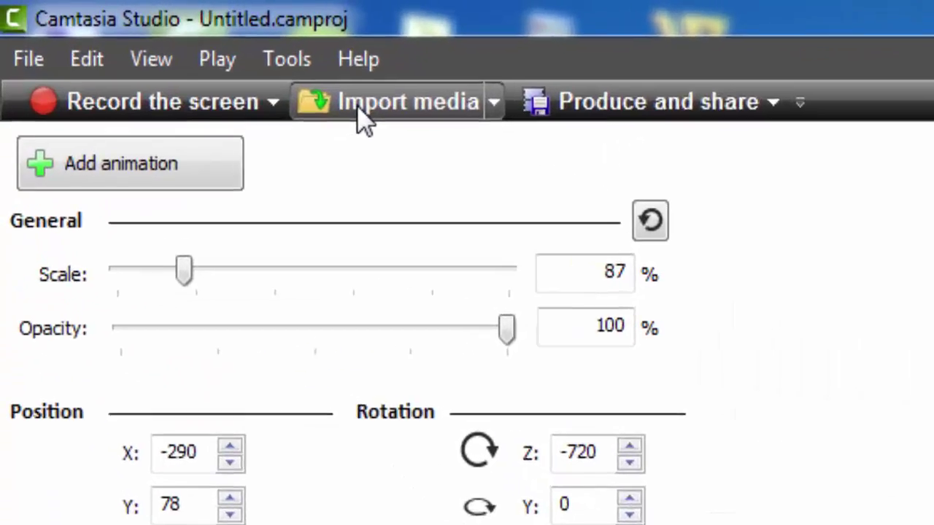
Step: Add the Get Paid to Back Up your Pics and Documents video to the timeline again at 0:02:04;09
{"action": "left_click", "coordinate": [178, 42]}
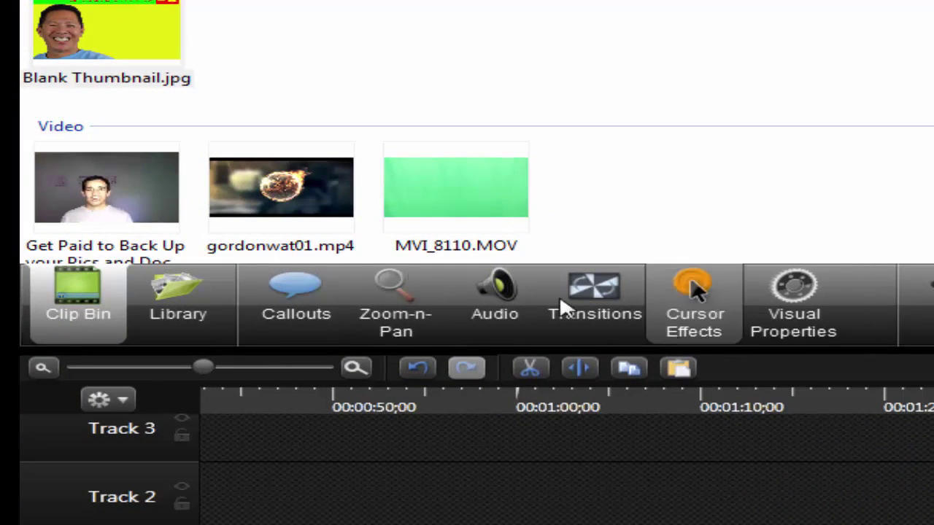
{"action": "left_click", "coordinate": [128, 199]}
{"action": "right_click", "coordinate": [136, 195]}
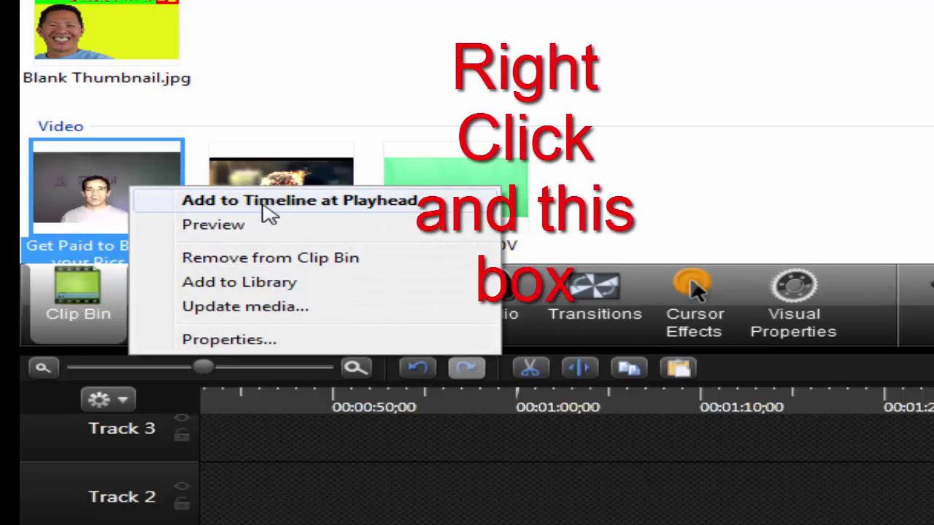
{"action": "left_click", "coordinate": [267, 211]}
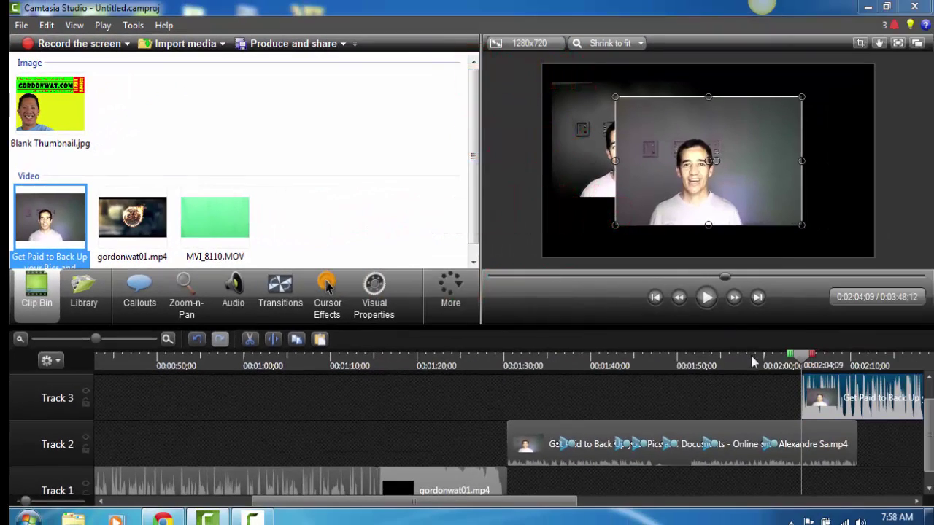
Step: Play the timeline from 0:01:56;29 to just past the start of the Track 3 clip
{"action": "left_click_drag", "start_coordinate": [806, 363], "coordinate": [739, 376]}
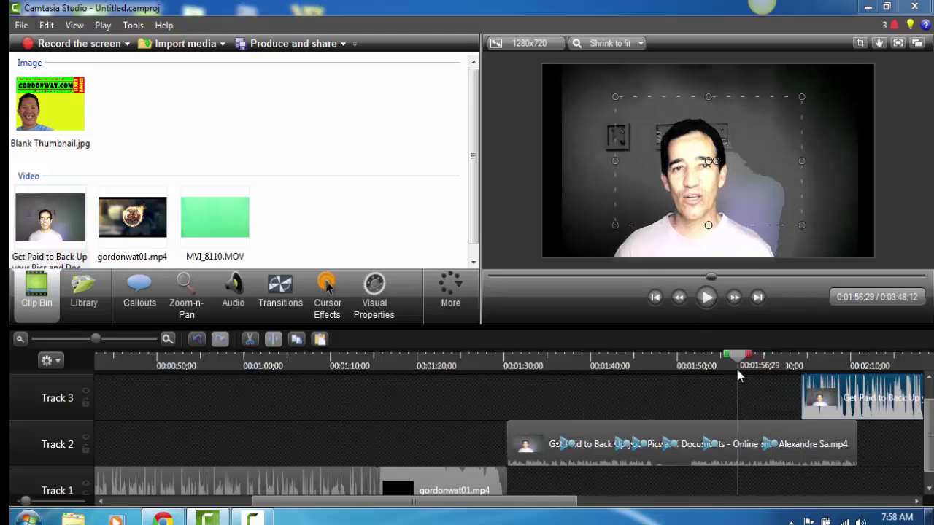
{"action": "left_click", "coordinate": [708, 298]}
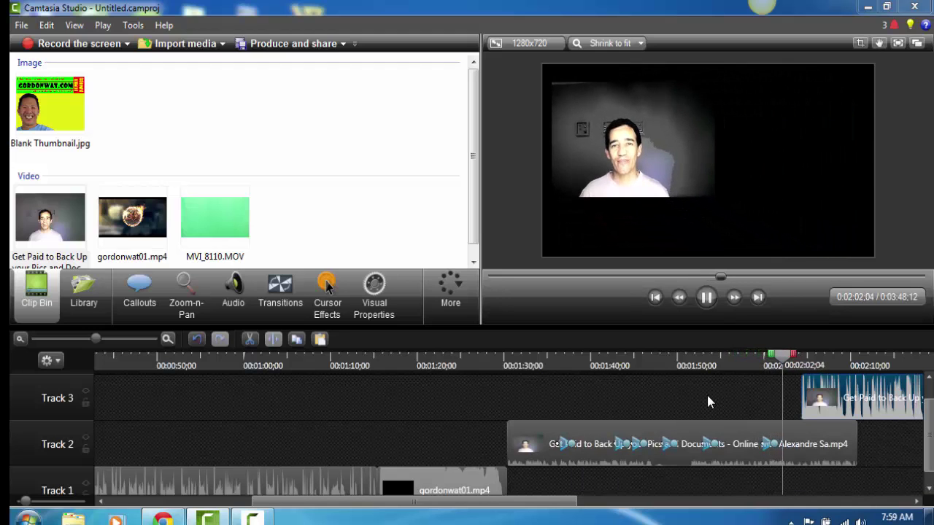
{"action": "left_click", "coordinate": [707, 299]}
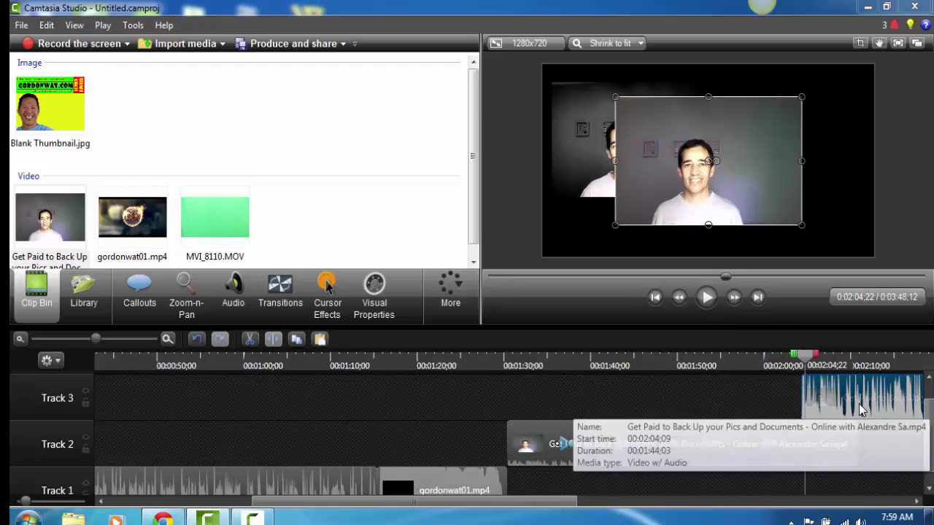
Step: Move the Track 3 clip so it starts where the Track 2 clip ends, at 0:02:10;24
{"action": "left_click_drag", "start_coordinate": [861, 413], "coordinate": [920, 408]}
{"action": "left_click_drag", "start_coordinate": [540, 506], "coordinate": [698, 510]}
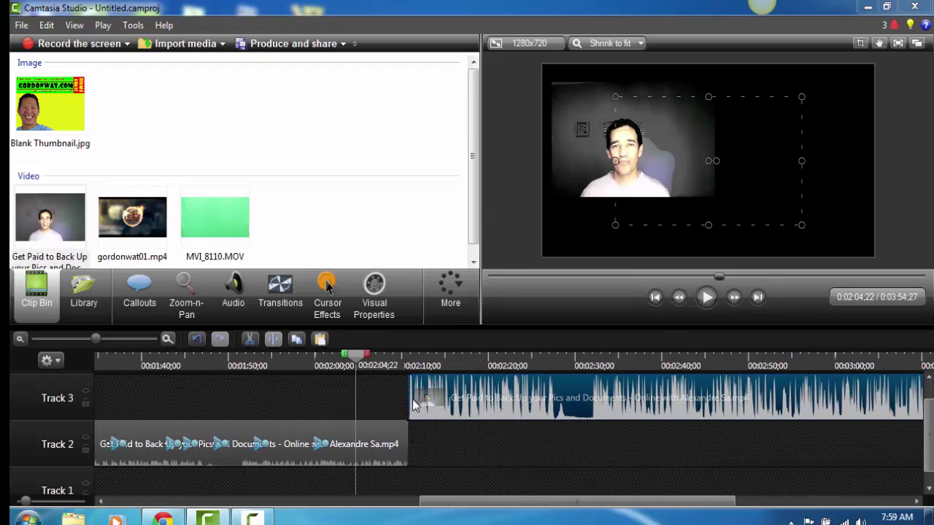
Step: Add an animation to the Track 3 clip at 0:02:13;02, shrinking it to about 66% and moving it to about X 377, Y -183
{"action": "left_click_drag", "start_coordinate": [358, 356], "coordinate": [429, 370]}
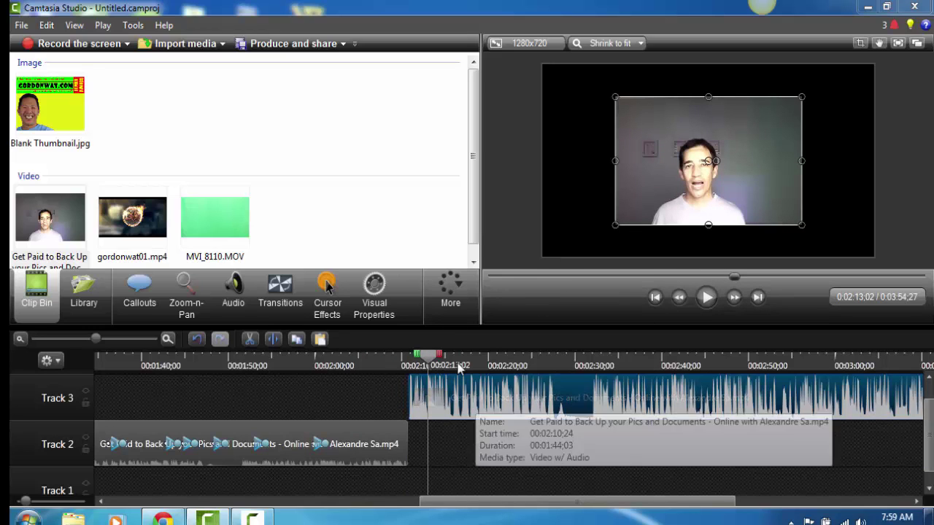
{"action": "left_click", "coordinate": [374, 303]}
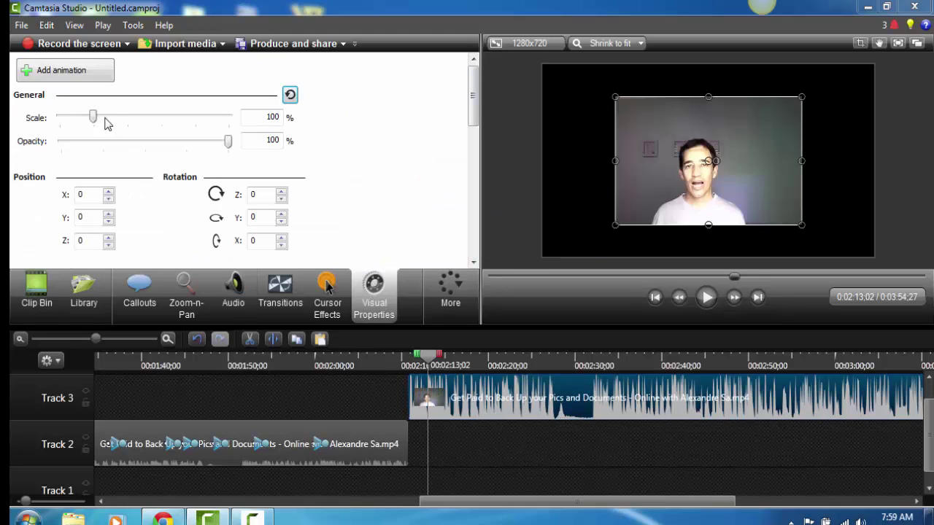
{"action": "left_click", "coordinate": [85, 76]}
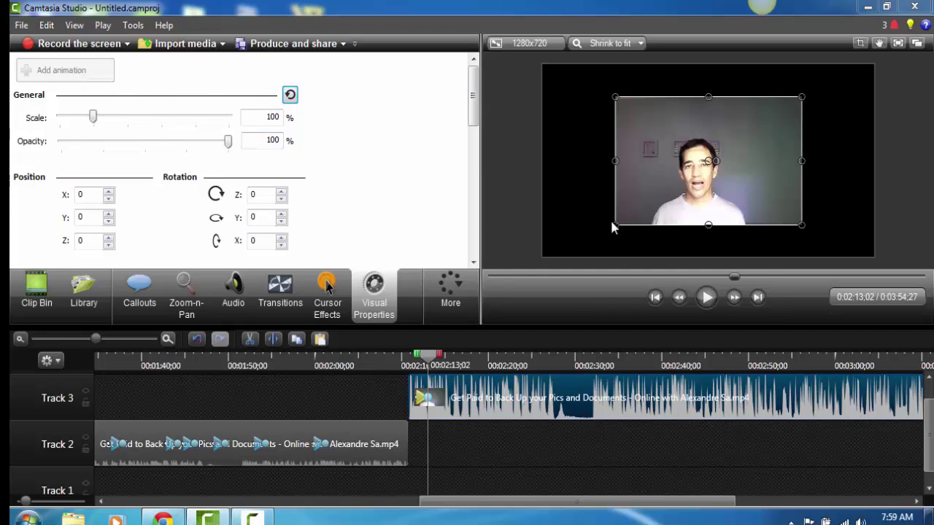
{"action": "left_click_drag", "start_coordinate": [617, 226], "coordinate": [679, 181]}
{"action": "left_click_drag", "start_coordinate": [722, 156], "coordinate": [789, 225]}
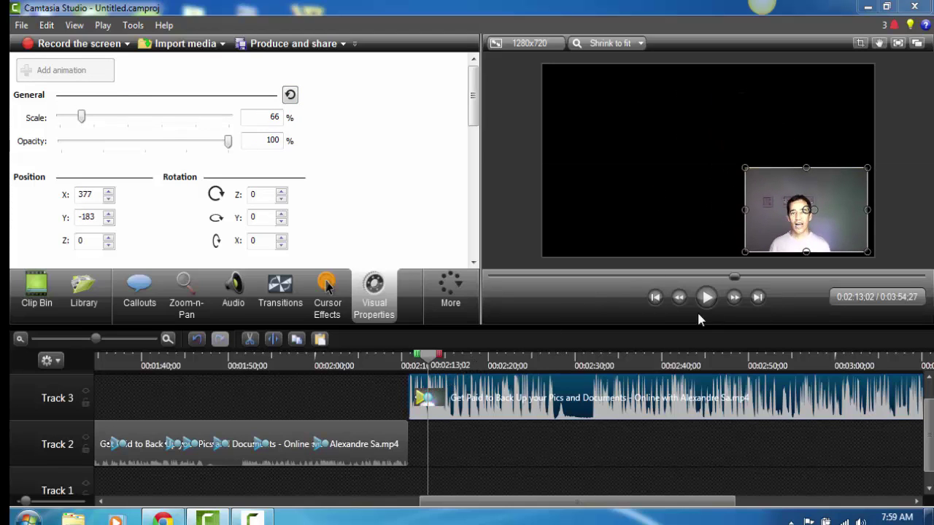
Step: Move the Track 3 clip earlier to start at about 0:02:00, overlapping the Track 2 clip, and play the timeline from about 0:01:47;19
{"action": "left_click_drag", "start_coordinate": [523, 402], "coordinate": [406, 419]}
{"action": "left_click_drag", "start_coordinate": [428, 413], "coordinate": [429, 413]}
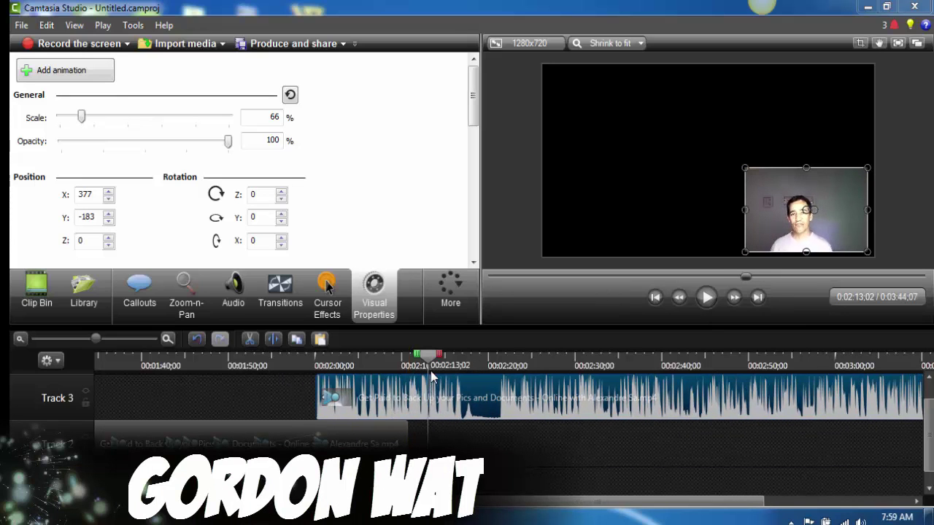
{"action": "left_click", "coordinate": [207, 382]}
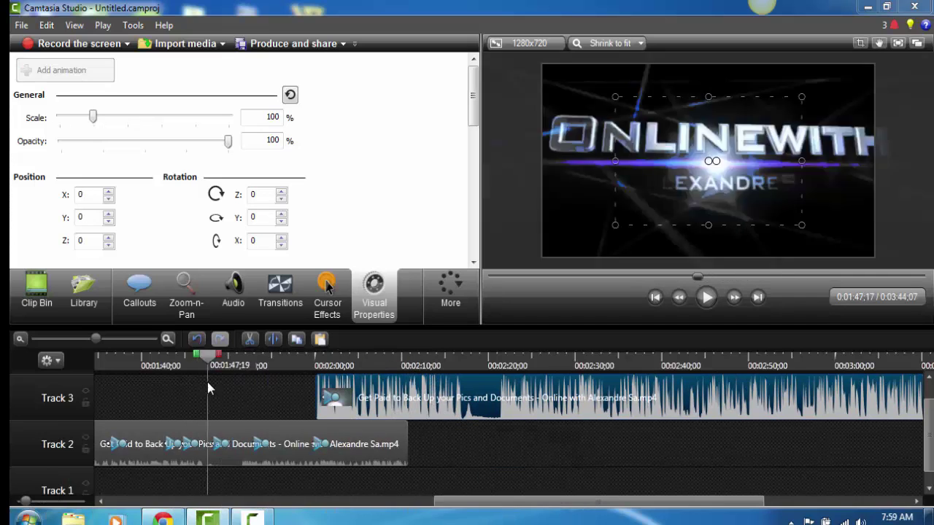
{"action": "left_click", "coordinate": [705, 297]}
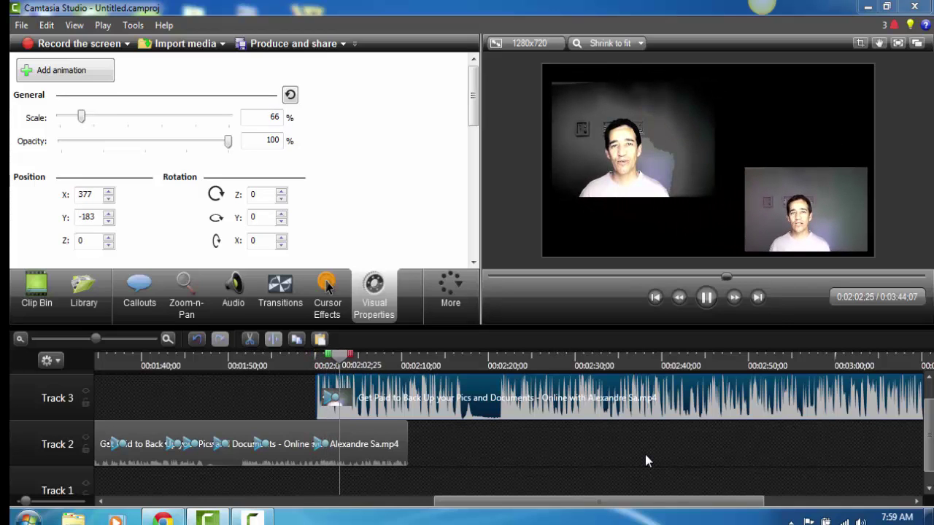
{"action": "left_click", "coordinate": [707, 298]}
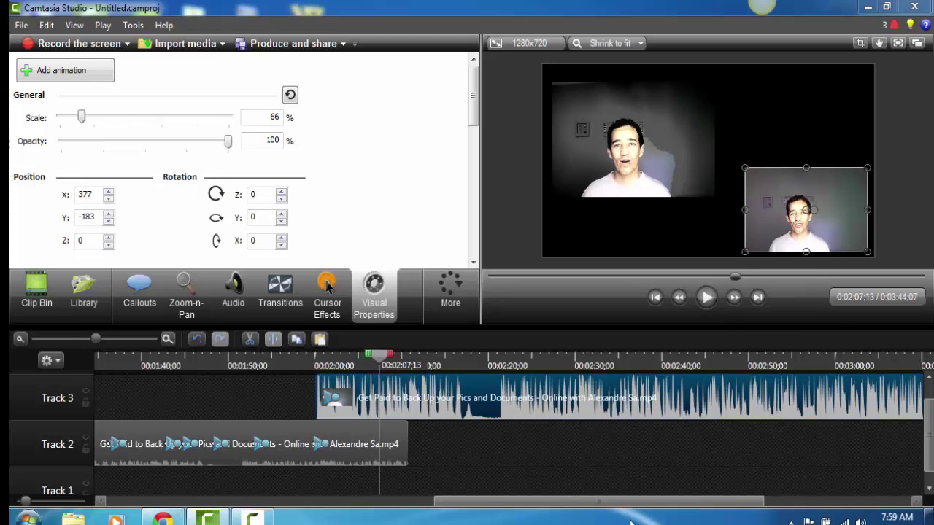
Step: Trim the end of the Track 3 clip to match the end of the Track 2 clip at 0:02:10;24
{"action": "left_click_drag", "start_coordinate": [631, 506], "coordinate": [817, 463]}
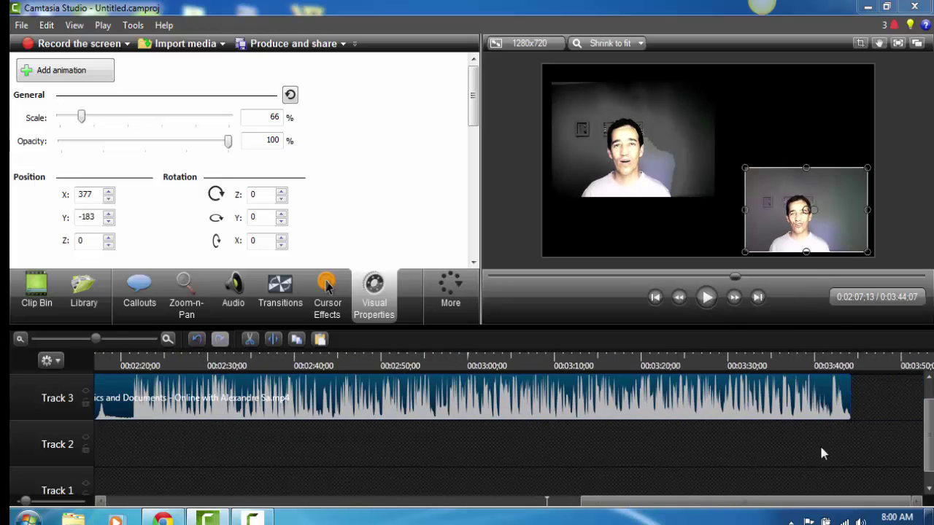
{"action": "left_click_drag", "start_coordinate": [849, 398], "coordinate": [148, 423]}
{"action": "left_click_drag", "start_coordinate": [624, 508], "coordinate": [563, 492]}
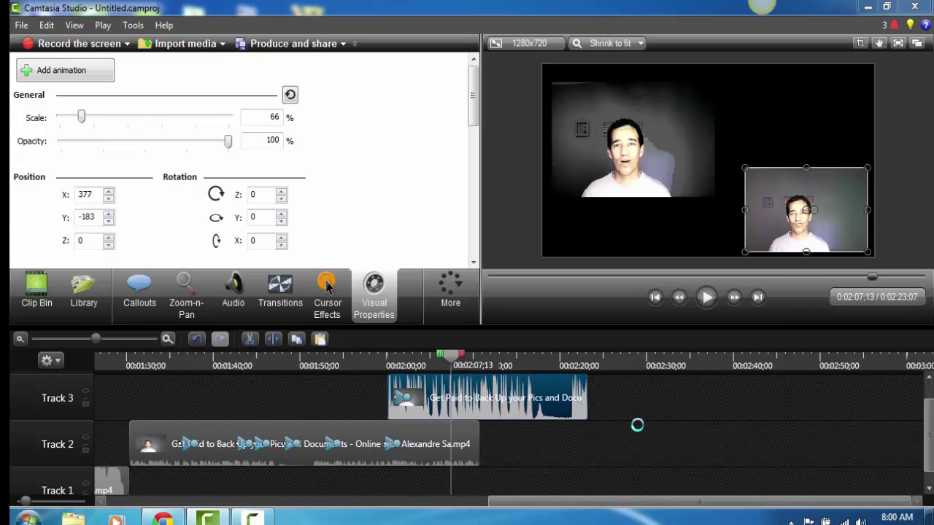
{"action": "left_click_drag", "start_coordinate": [588, 398], "coordinate": [478, 397]}
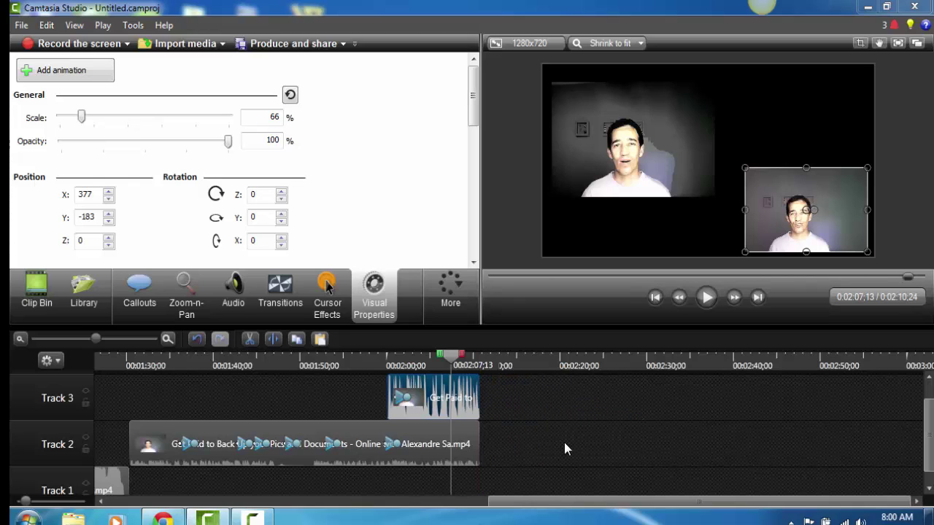